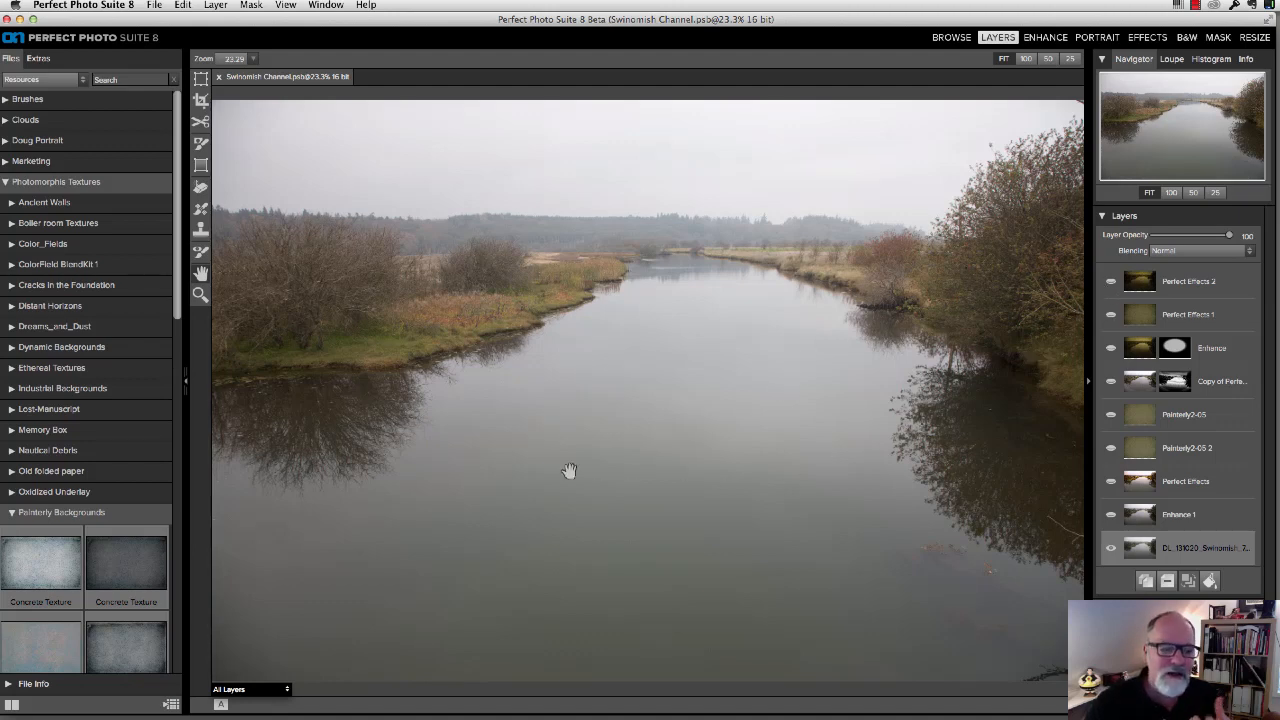
Compare the finished textured composite with the original channel photo by toggling the visibility of the layers above it
{"action": "left_click", "coordinate": [1111, 281]}
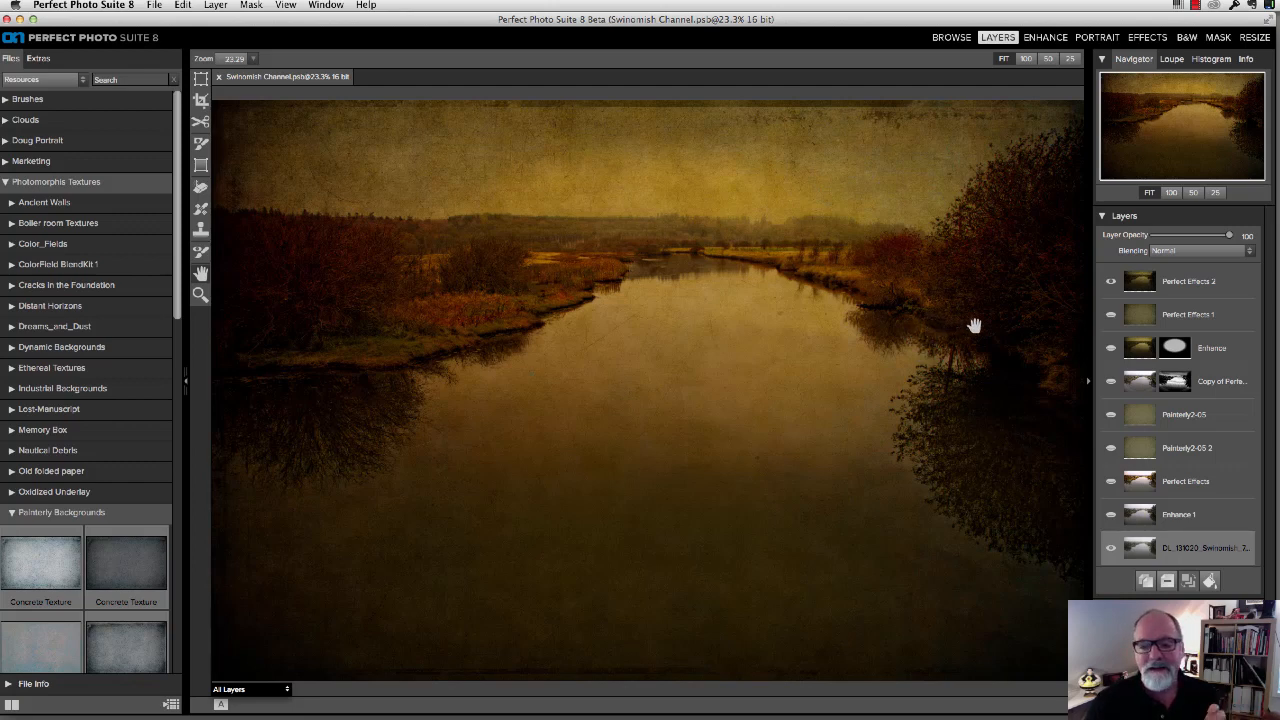
{"action": "left_click", "coordinate": [1111, 284]}
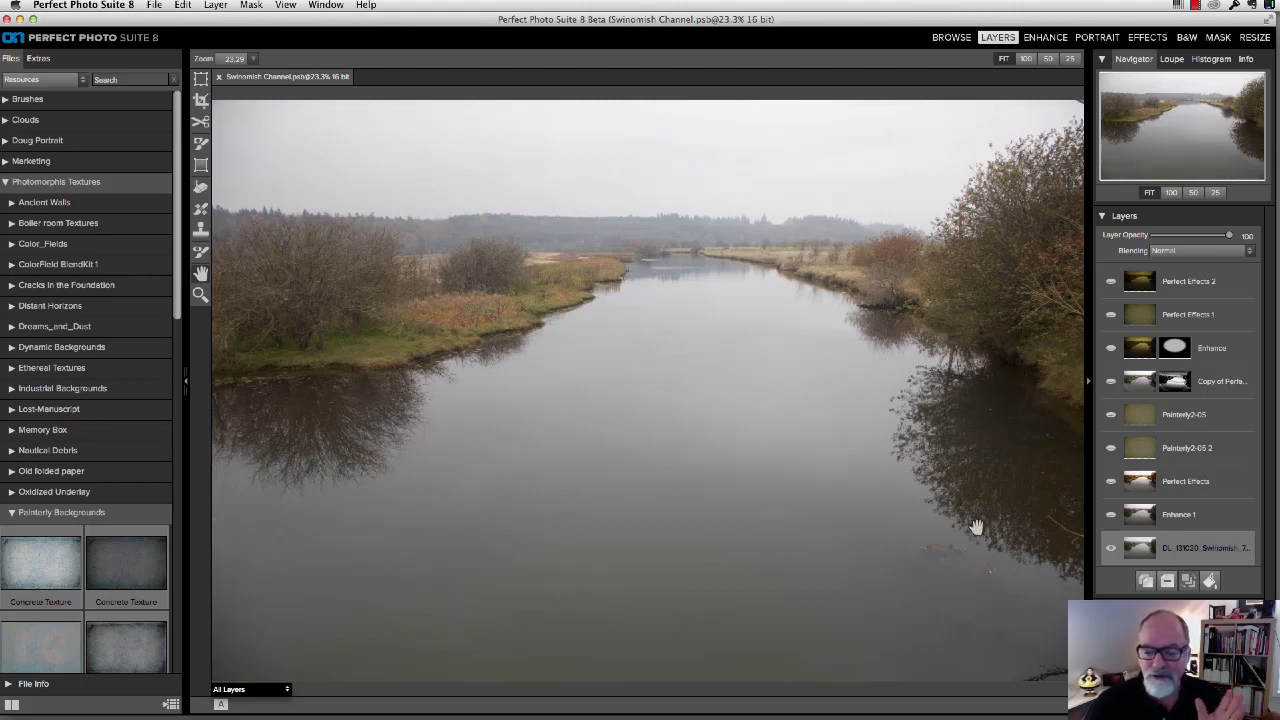
Retouch away the floating leaves and the branch in the lower right of the water with a brush size of 125
{"action": "left_click", "coordinate": [200, 187]}
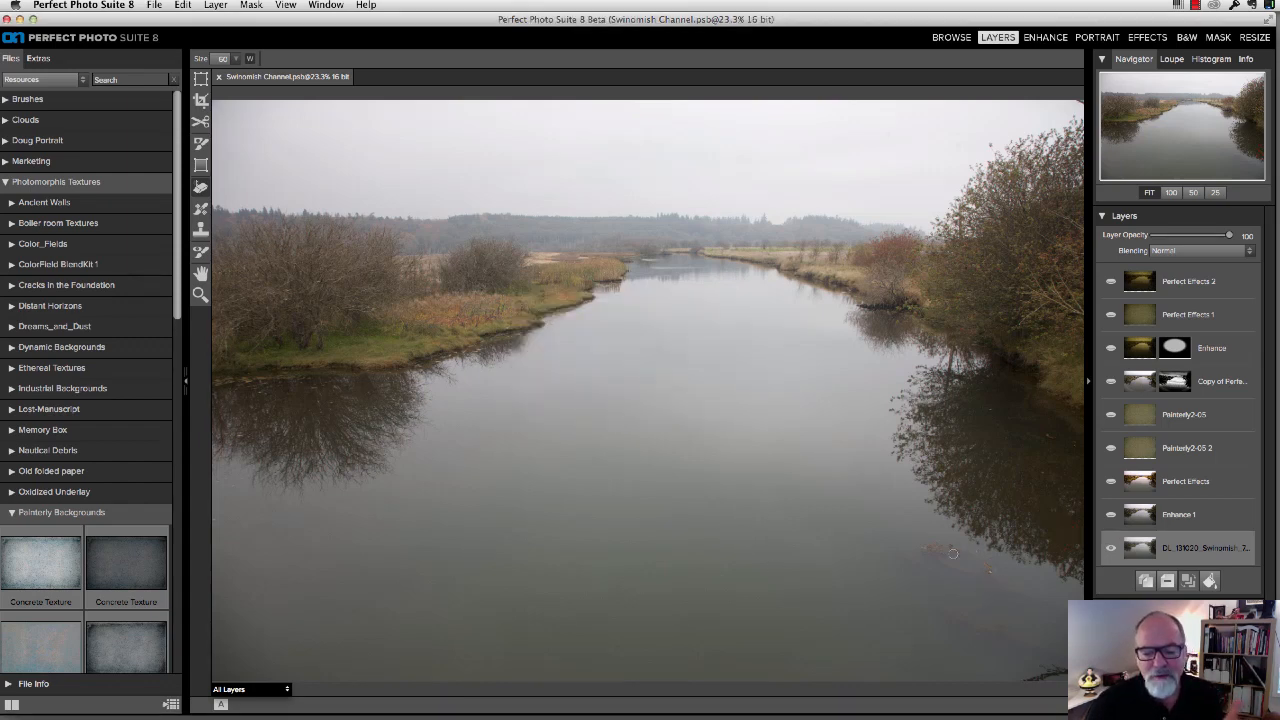
{"action": "left_click_drag", "start_coordinate": [930, 548], "coordinate": [968, 552]}
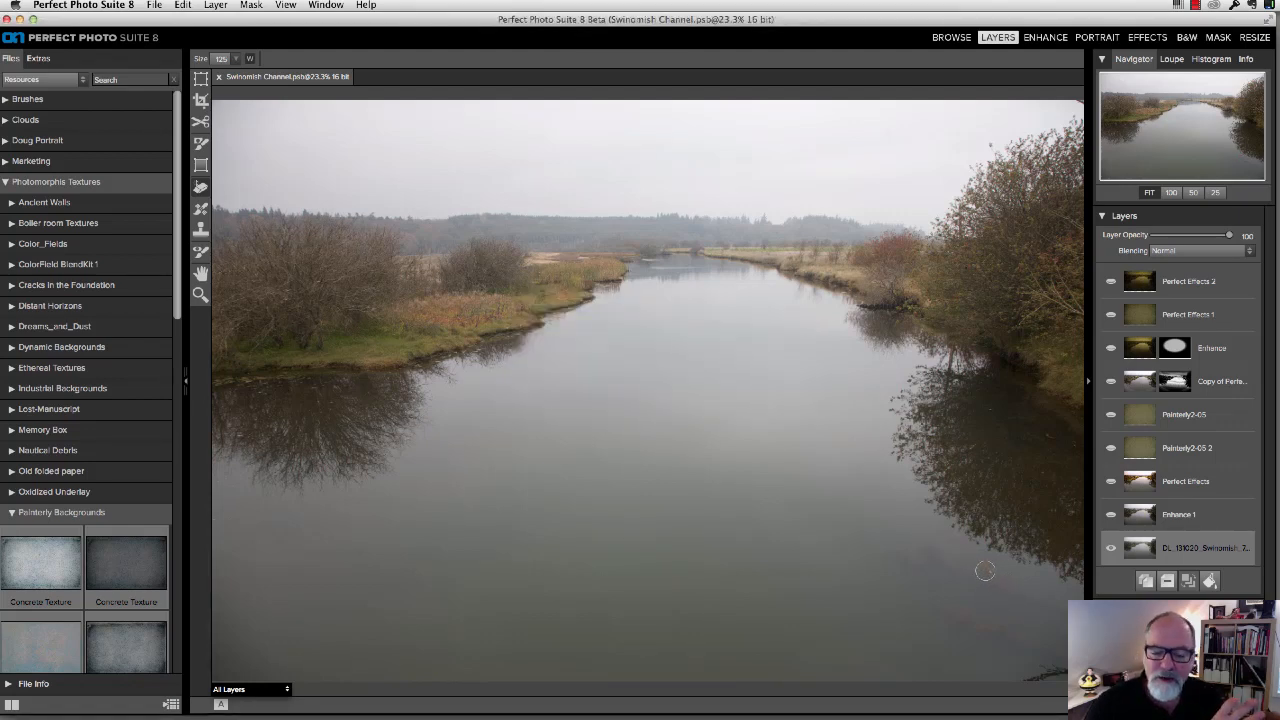
{"action": "left_click_drag", "start_coordinate": [985, 570], "coordinate": [996, 573]}
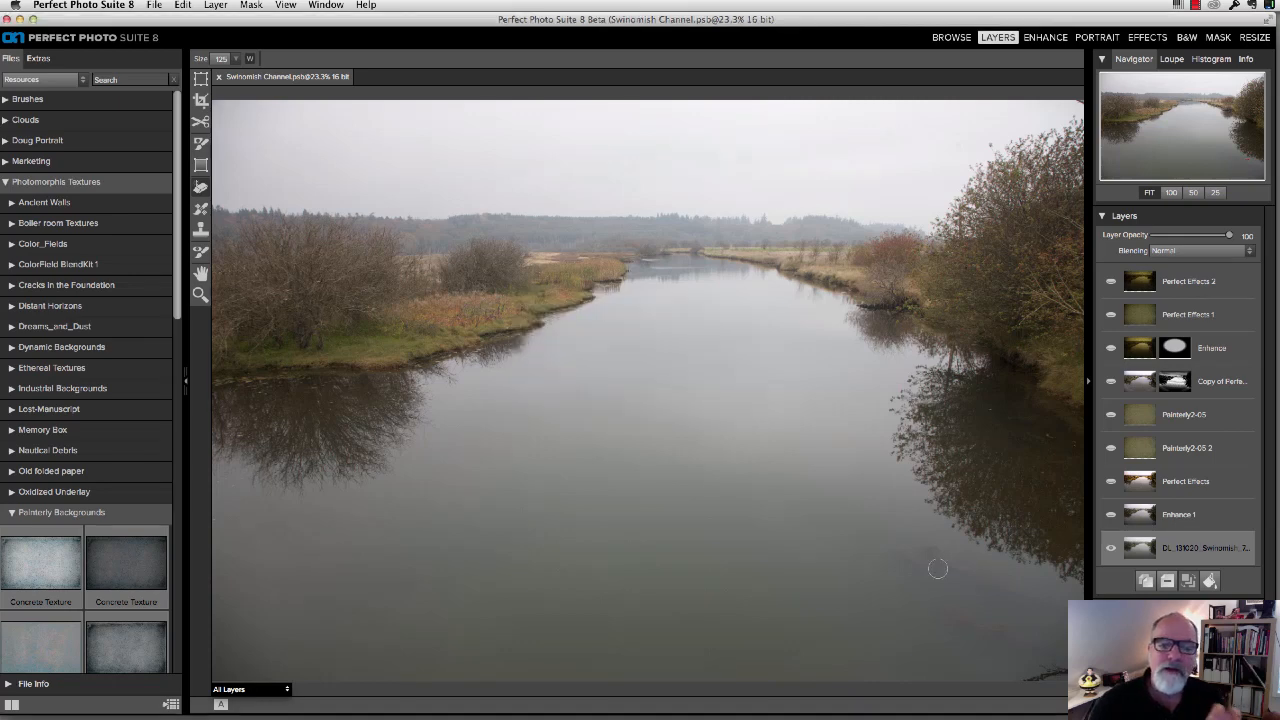
{"action": "left_click_drag", "start_coordinate": [1020, 676], "coordinate": [1047, 670]}
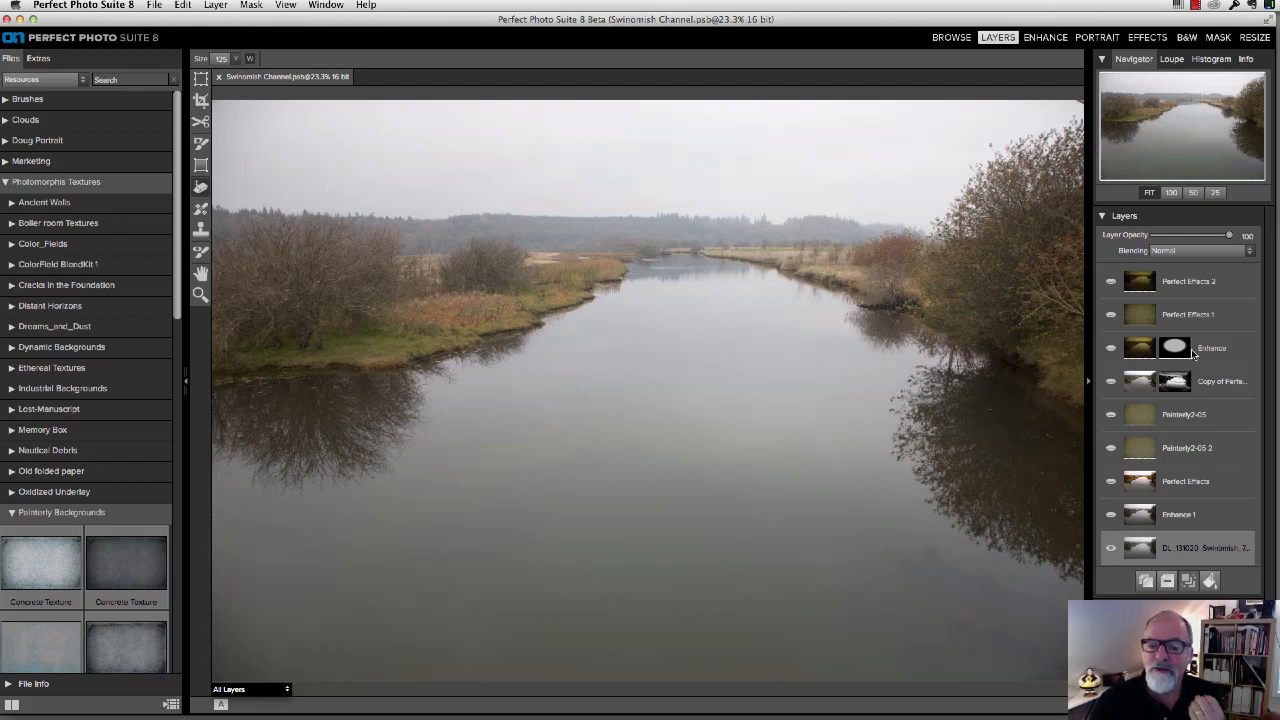
Apply the Magic Landscape enhancement preset to the original photo layer in the Enhance module and save the result
{"action": "left_click", "coordinate": [1048, 39]}
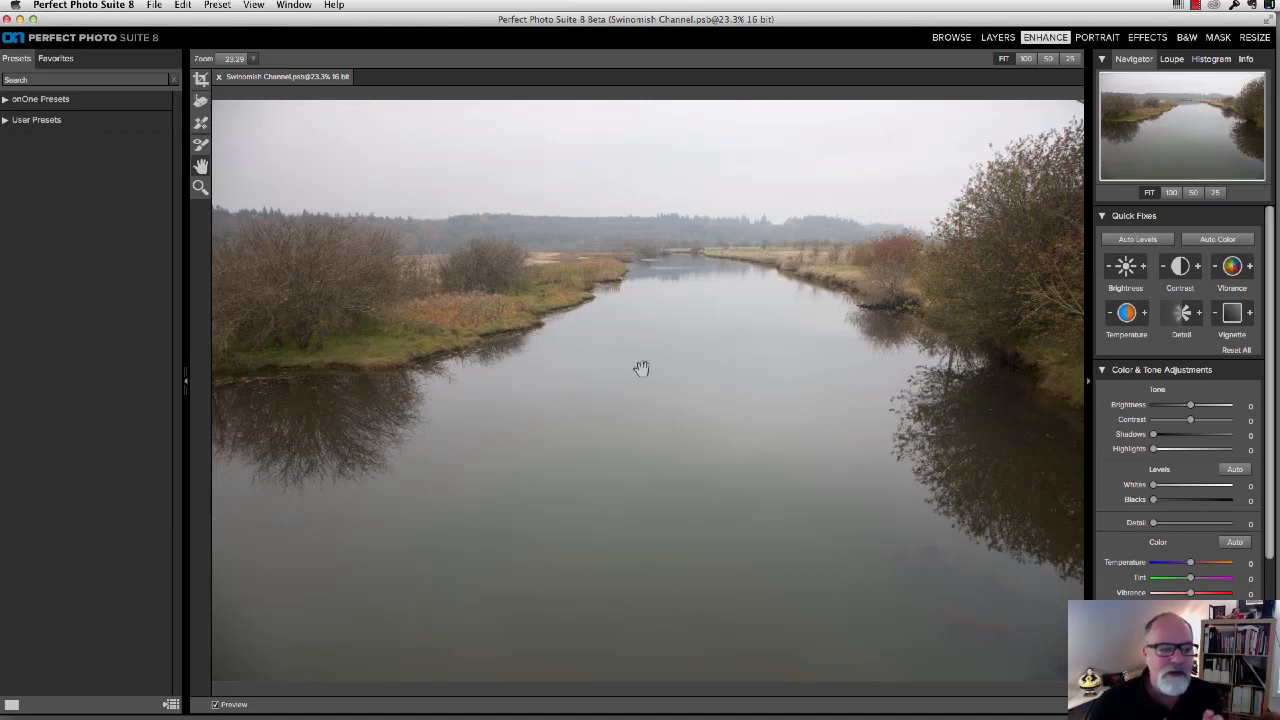
{"action": "left_click", "coordinate": [6, 99]}
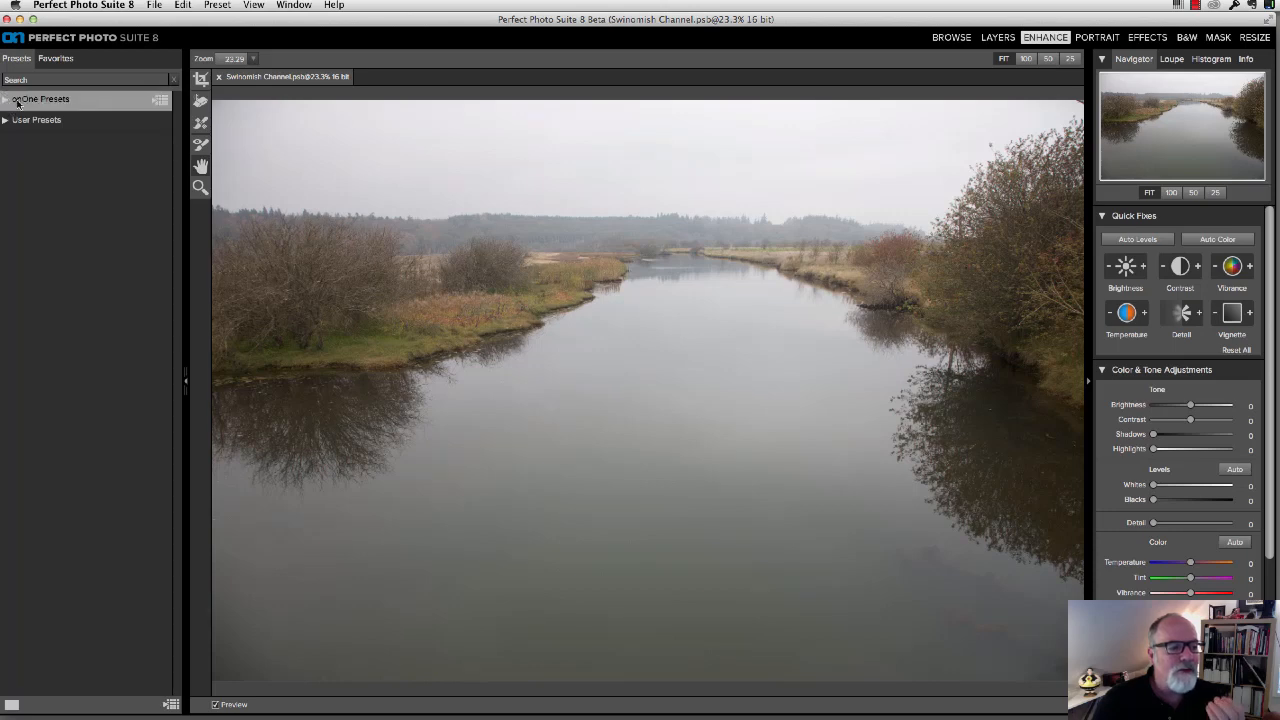
{"action": "left_click", "coordinate": [11, 120]}
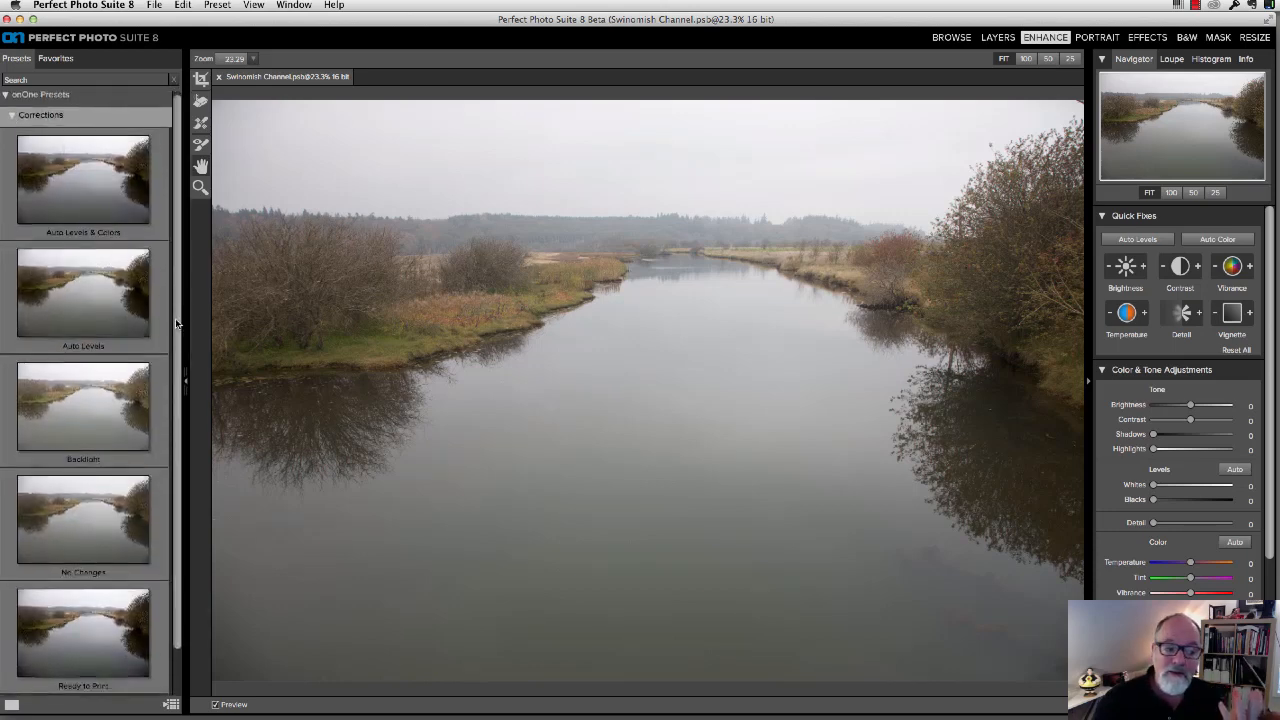
{"action": "scroll", "coordinate": [160, 600], "scroll_direction": "down", "scroll_amount": 2}
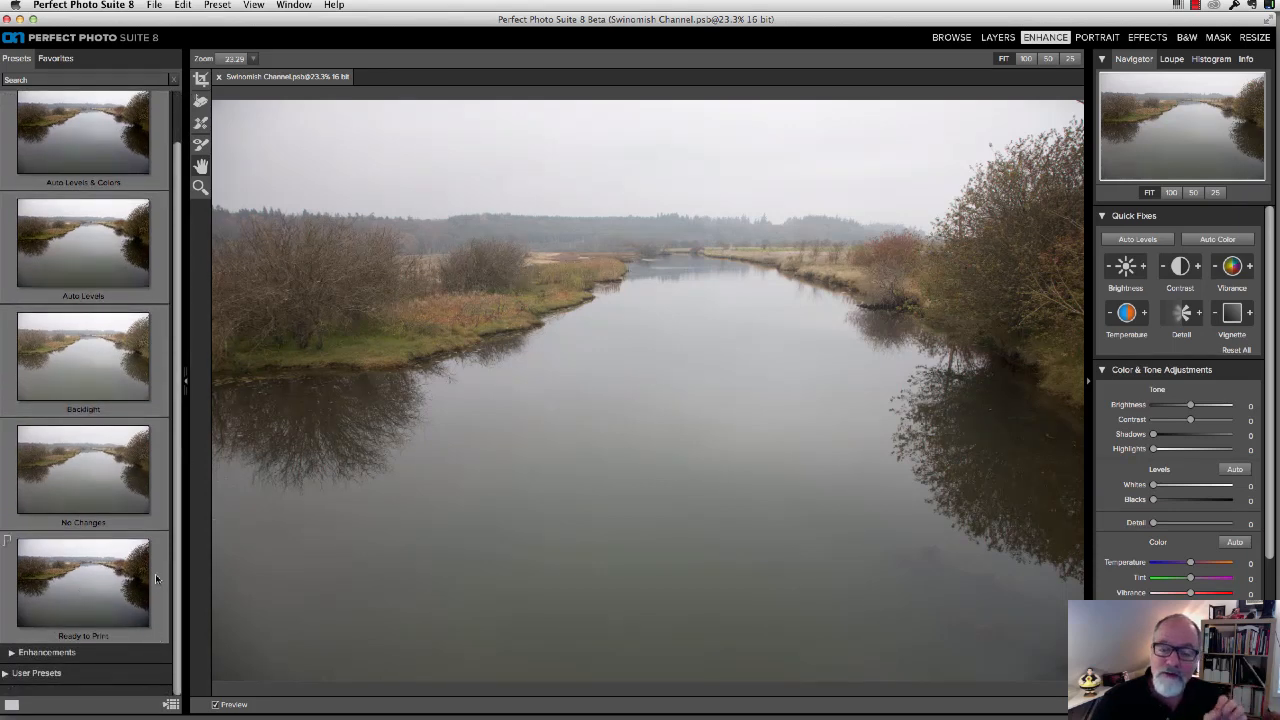
{"action": "left_click", "coordinate": [14, 655]}
{"action": "left_click_drag", "start_coordinate": [183, 281], "coordinate": [184, 383]}
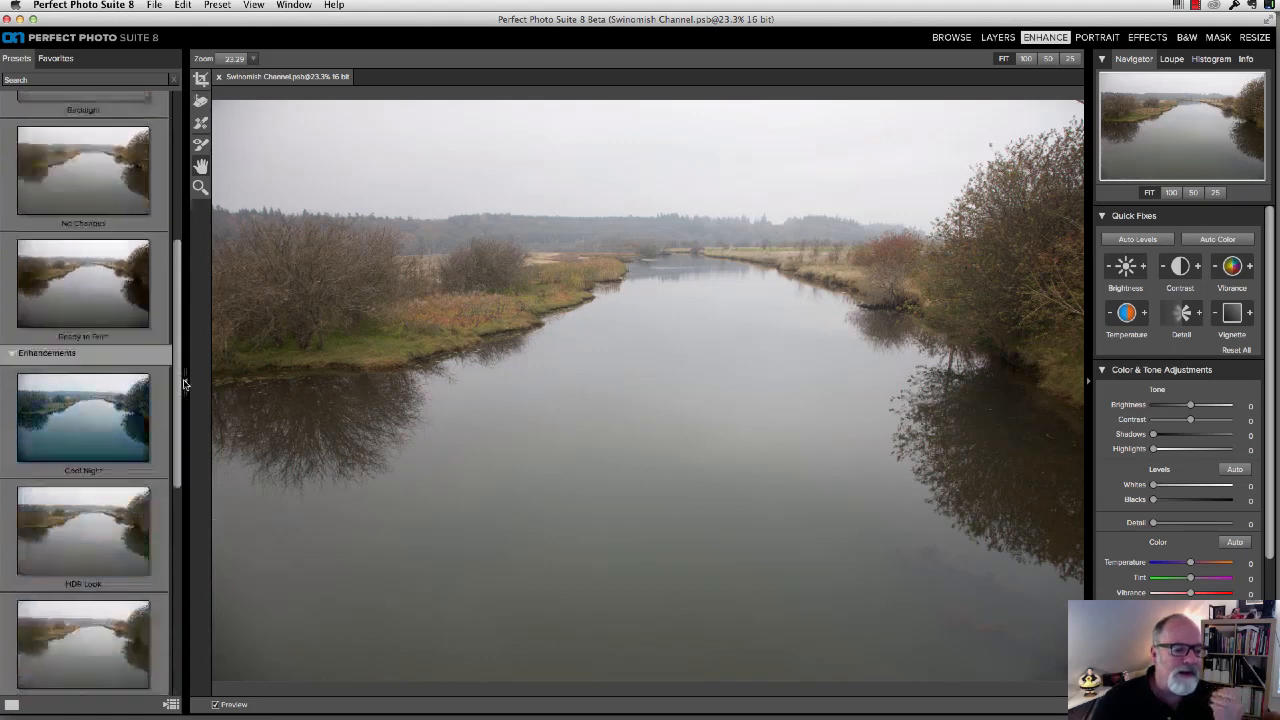
{"action": "scroll", "coordinate": [175, 400], "scroll_direction": "down", "scroll_amount": 1}
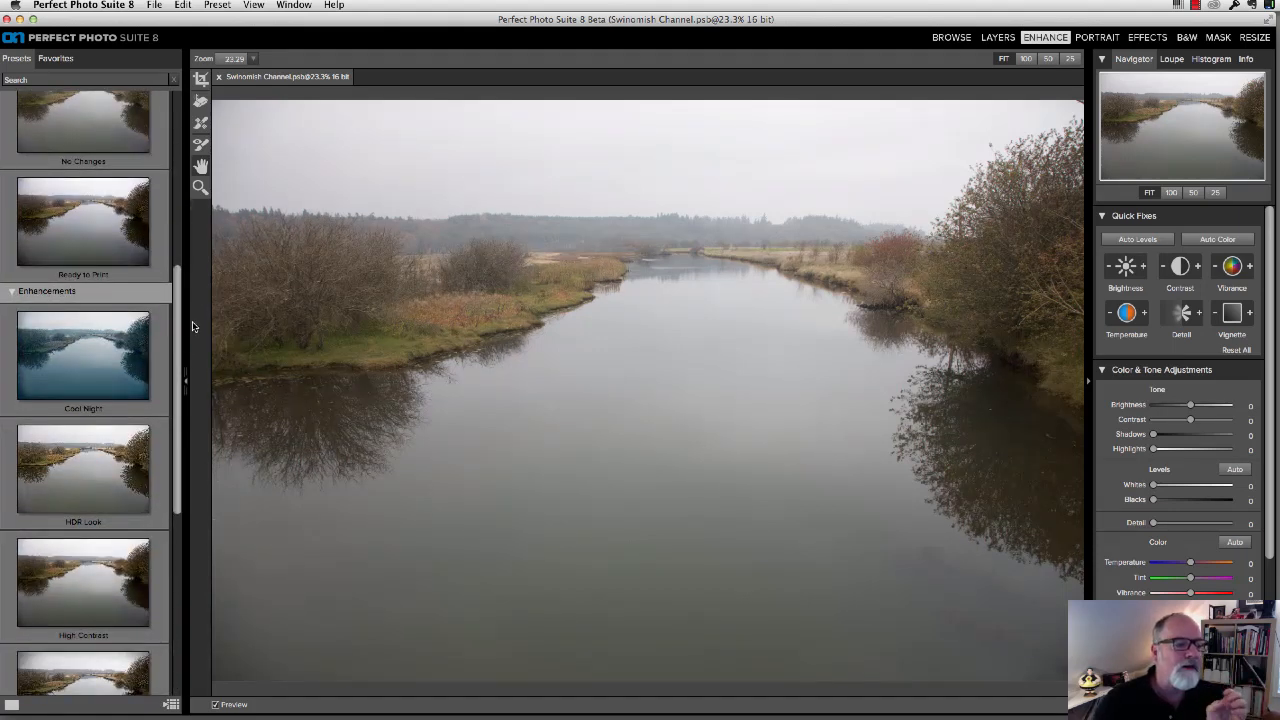
{"action": "left_click_drag", "start_coordinate": [176, 322], "coordinate": [180, 420]}
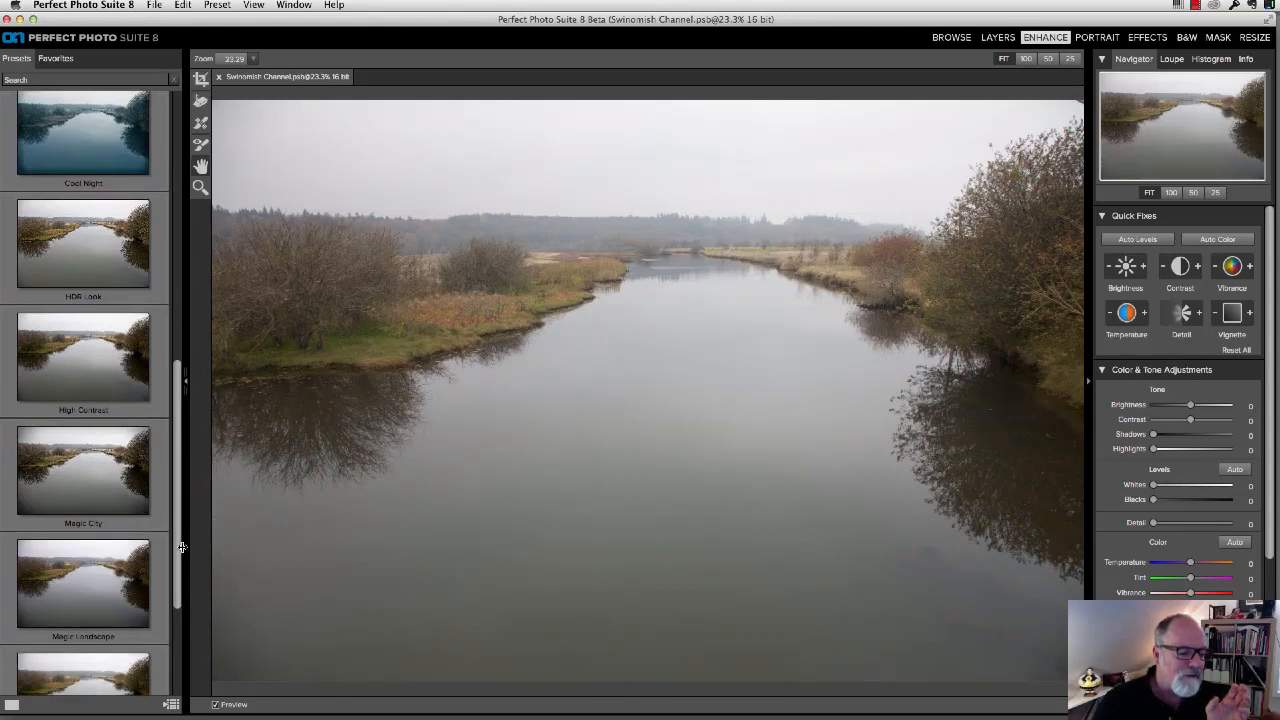
{"action": "scroll", "coordinate": [178, 546], "scroll_direction": "down", "scroll_amount": 1}
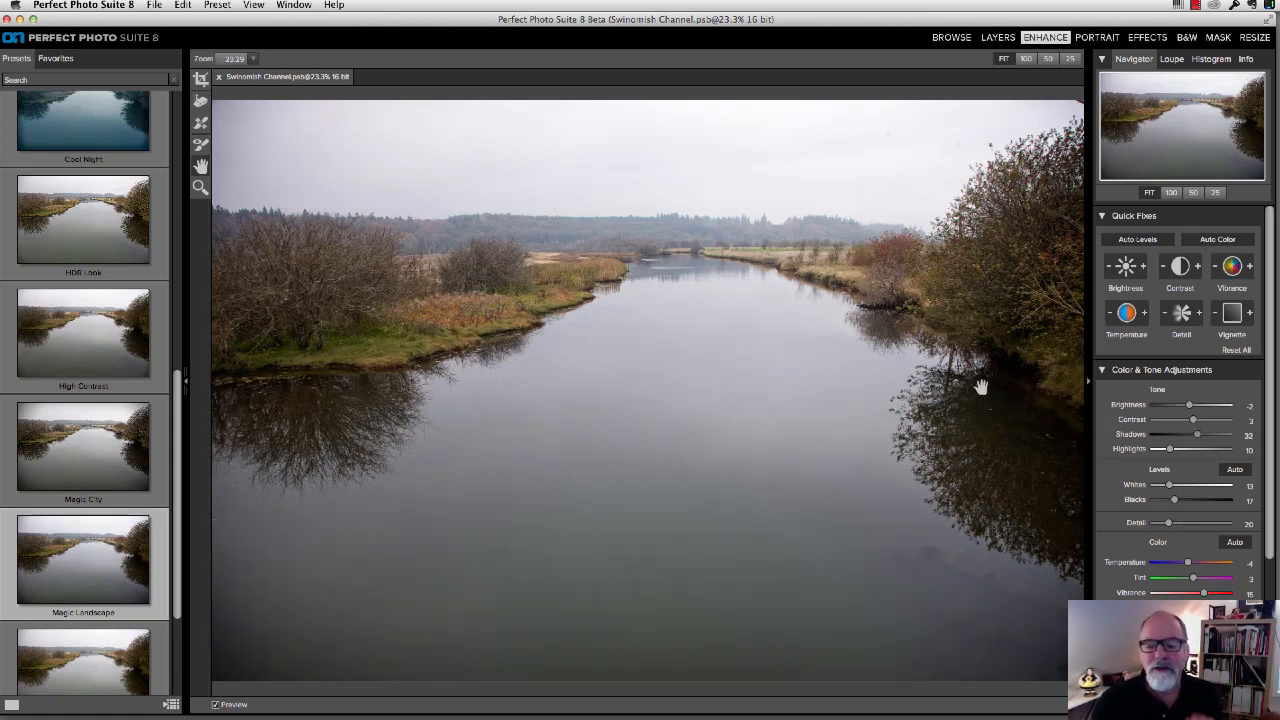
{"action": "key", "text": "super+s"}
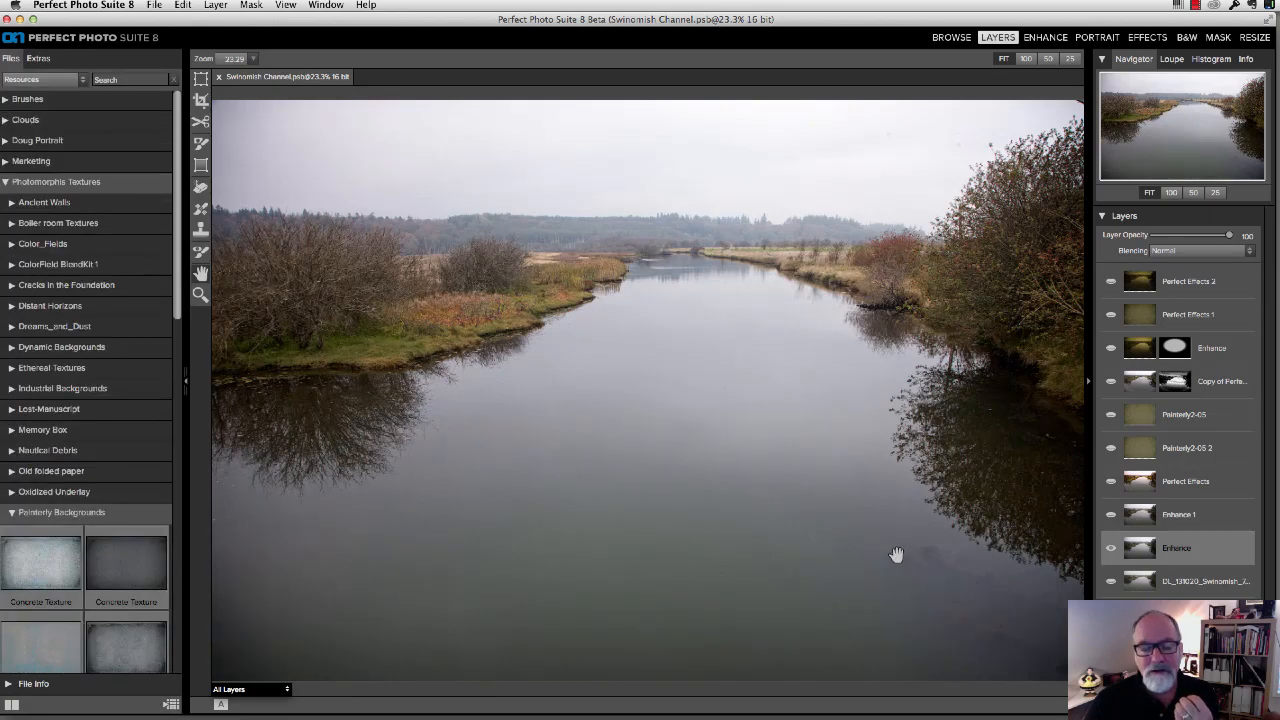
Compare the photo with and without the new Enhance layer by toggling its visibility
{"action": "left_click", "coordinate": [1111, 548]}
{"action": "left_click", "coordinate": [1111, 581]}
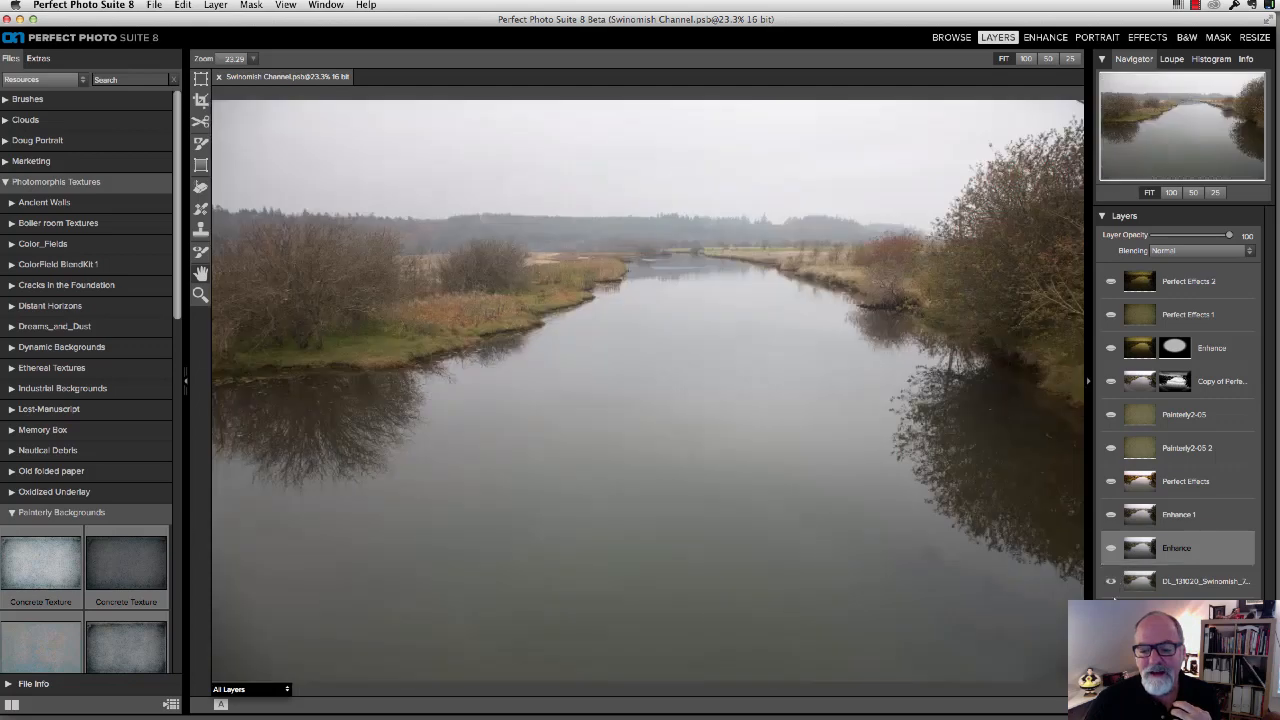
{"action": "left_click", "coordinate": [1111, 549]}
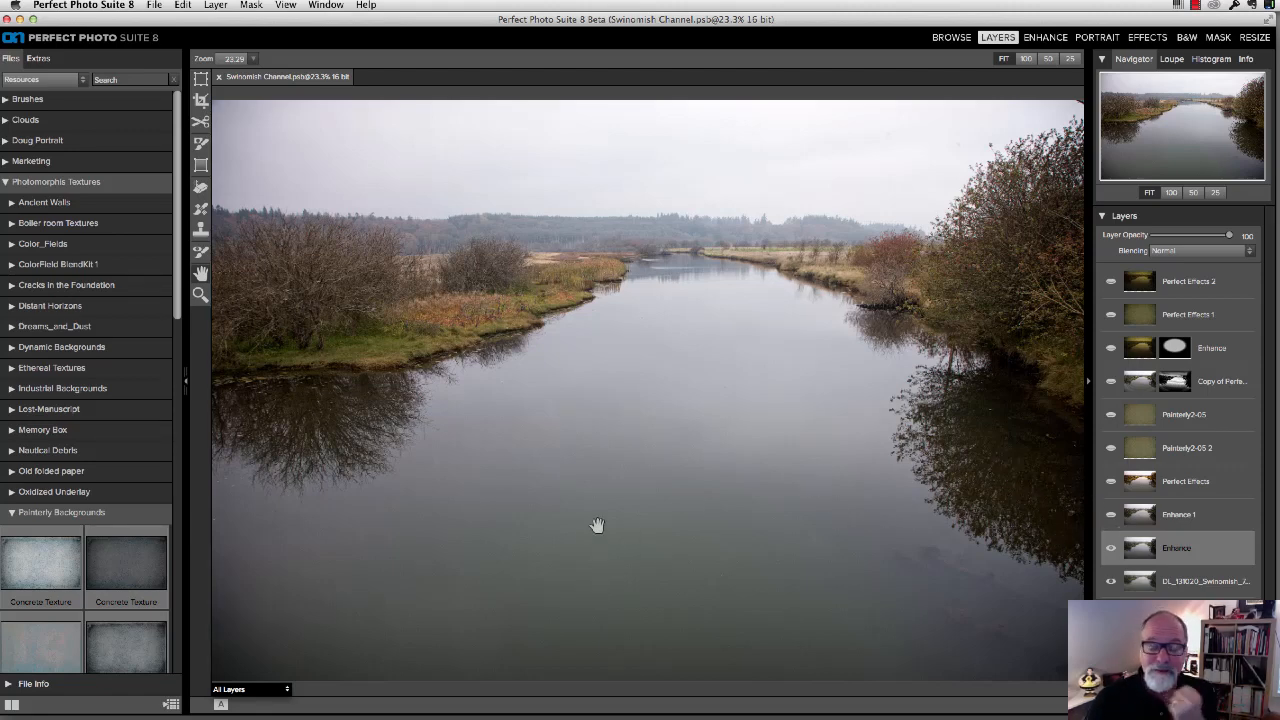
Add the Painterly2-05.jpg texture from Painterly Backgrounds as a layer directly above the new Enhance layer
{"action": "left_click_drag", "start_coordinate": [182, 314], "coordinate": [201, 467]}
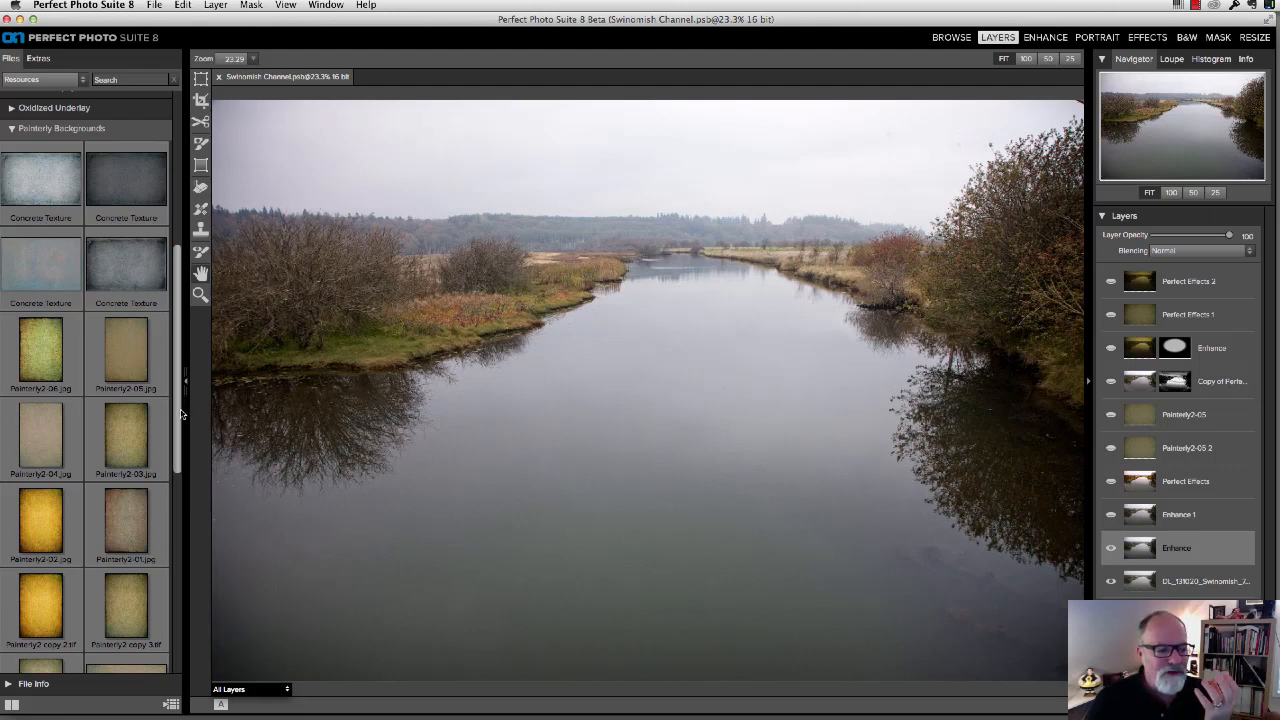
{"action": "scroll", "coordinate": [181, 413], "scroll_direction": "down", "scroll_amount": 4}
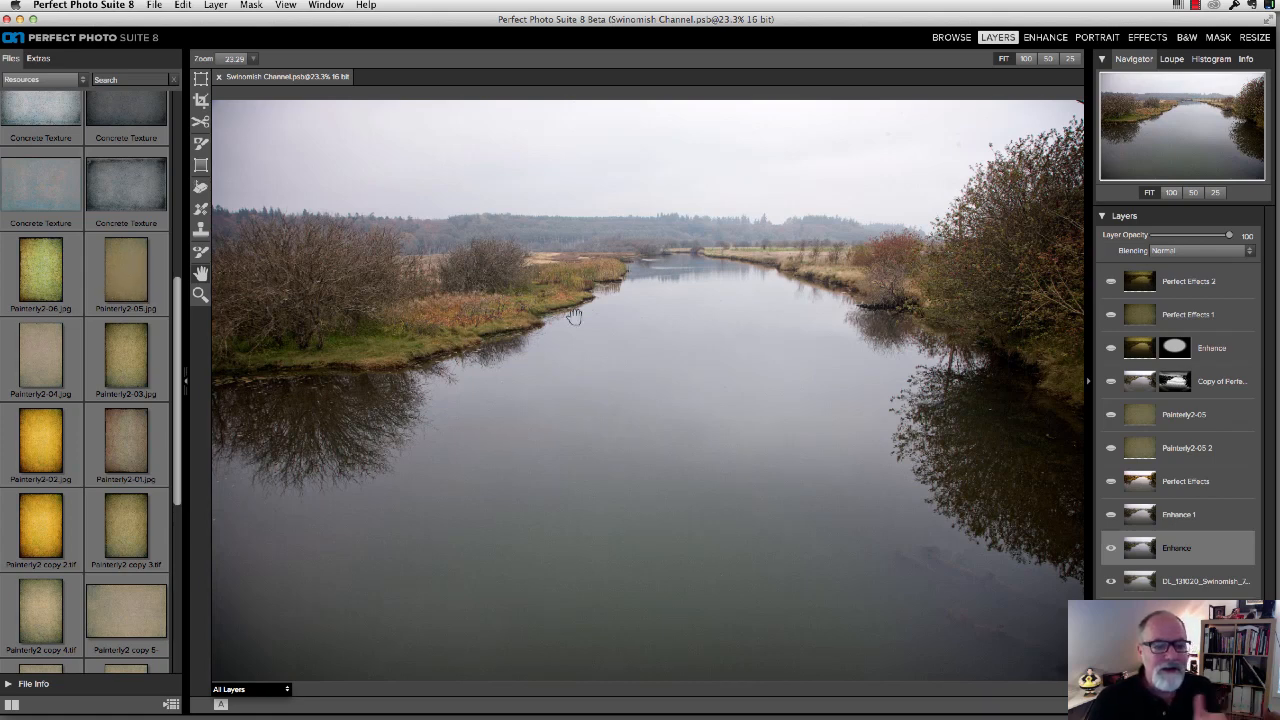
{"action": "left_click_drag", "start_coordinate": [139, 273], "coordinate": [662, 295]}
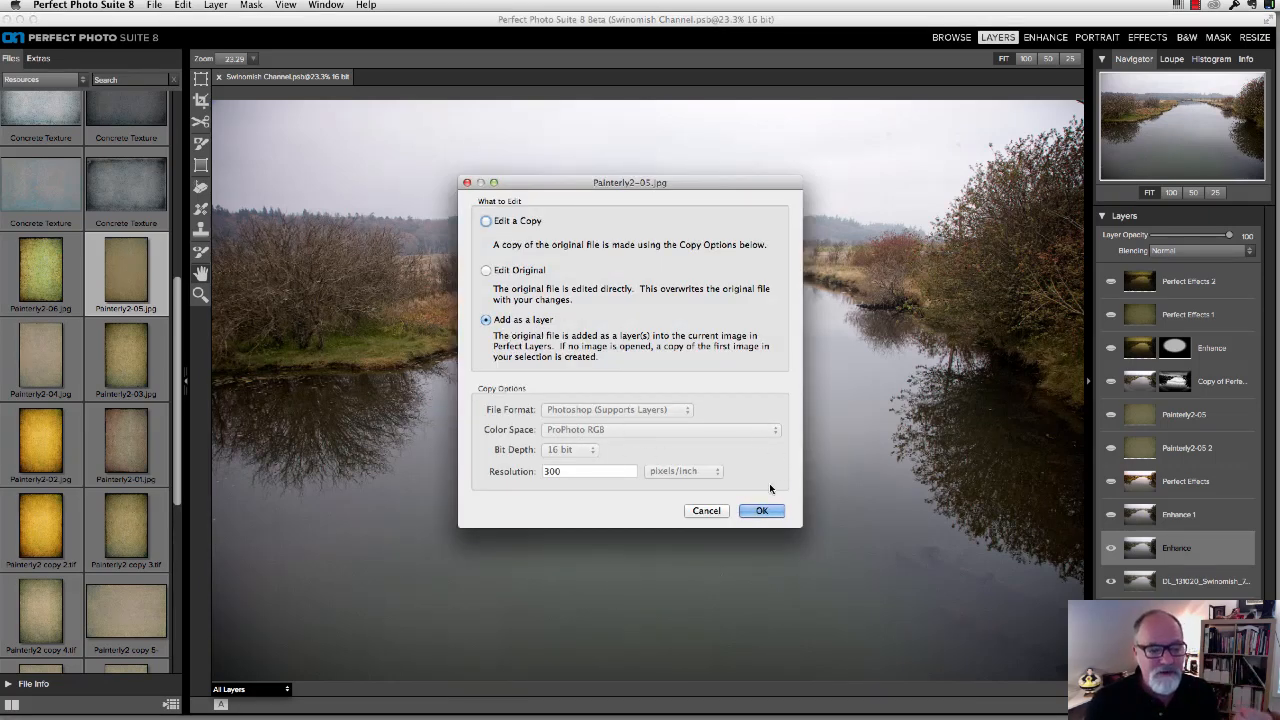
{"action": "left_click", "coordinate": [765, 510]}
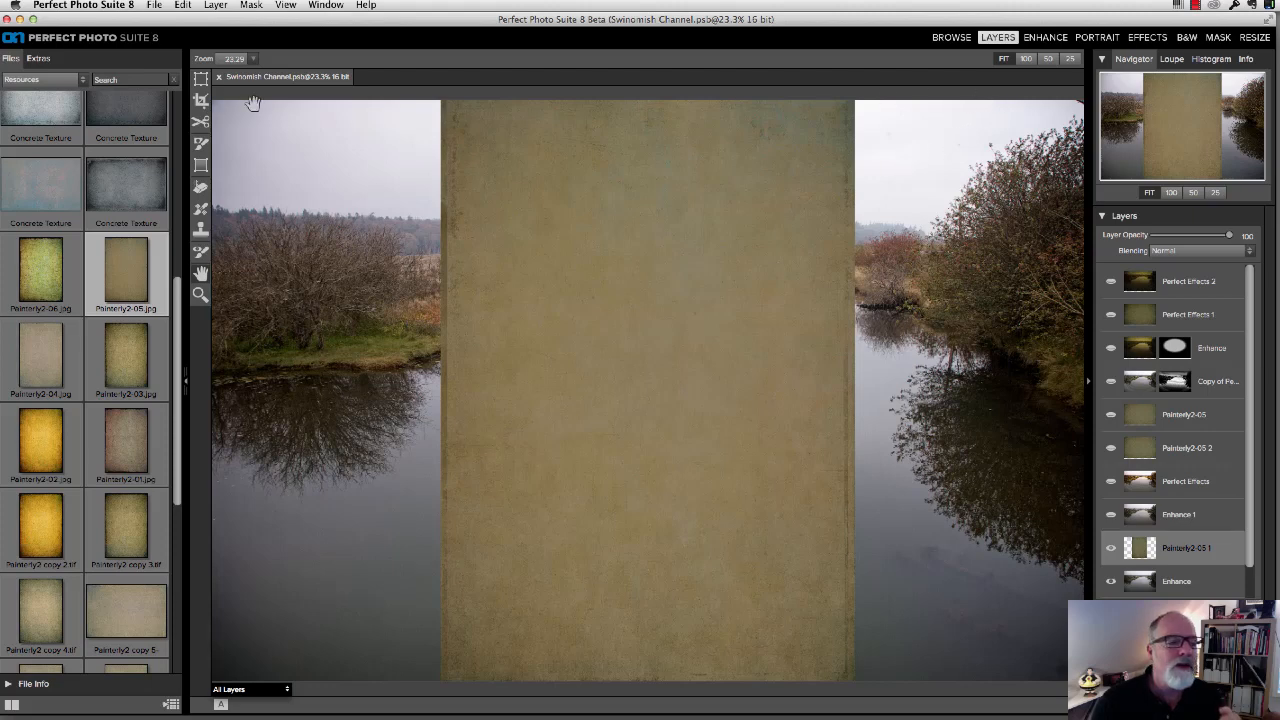
Rotate the new Painterly2-05 texture layer 90 degrees, scale it to fill the canvas and apply the transformation
{"action": "key", "text": "v"}
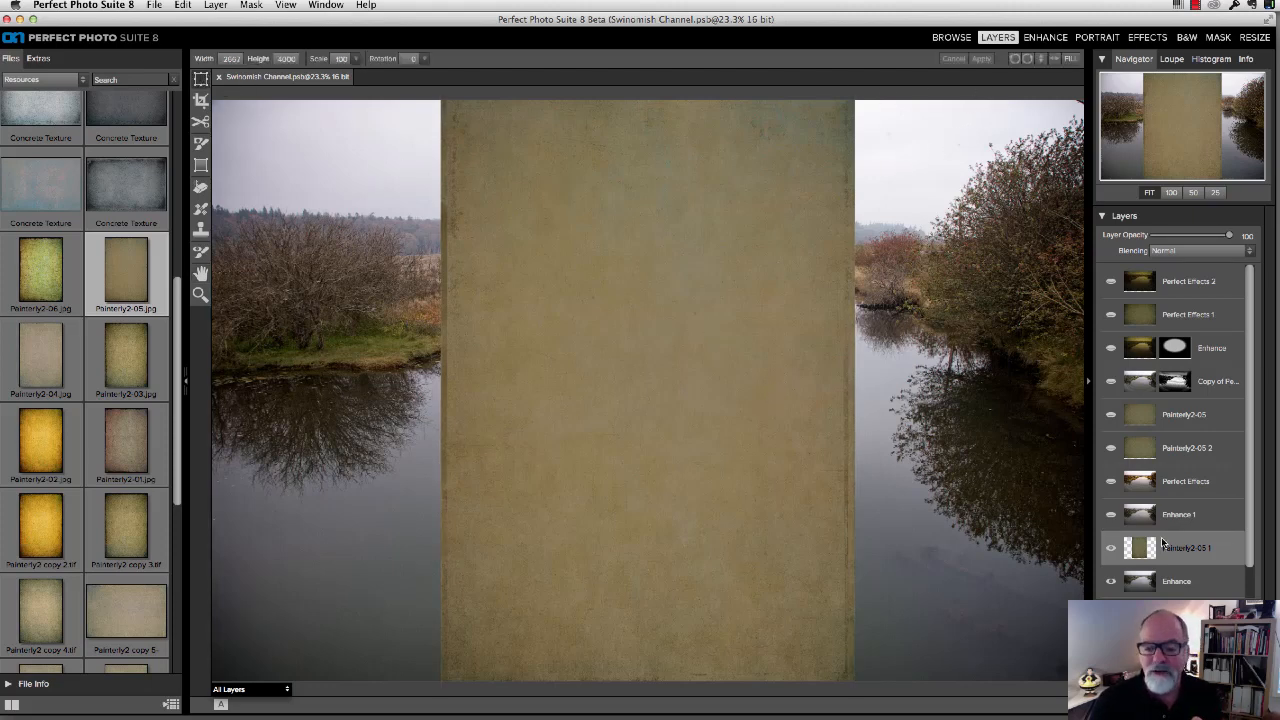
{"action": "left_click", "coordinate": [1014, 60]}
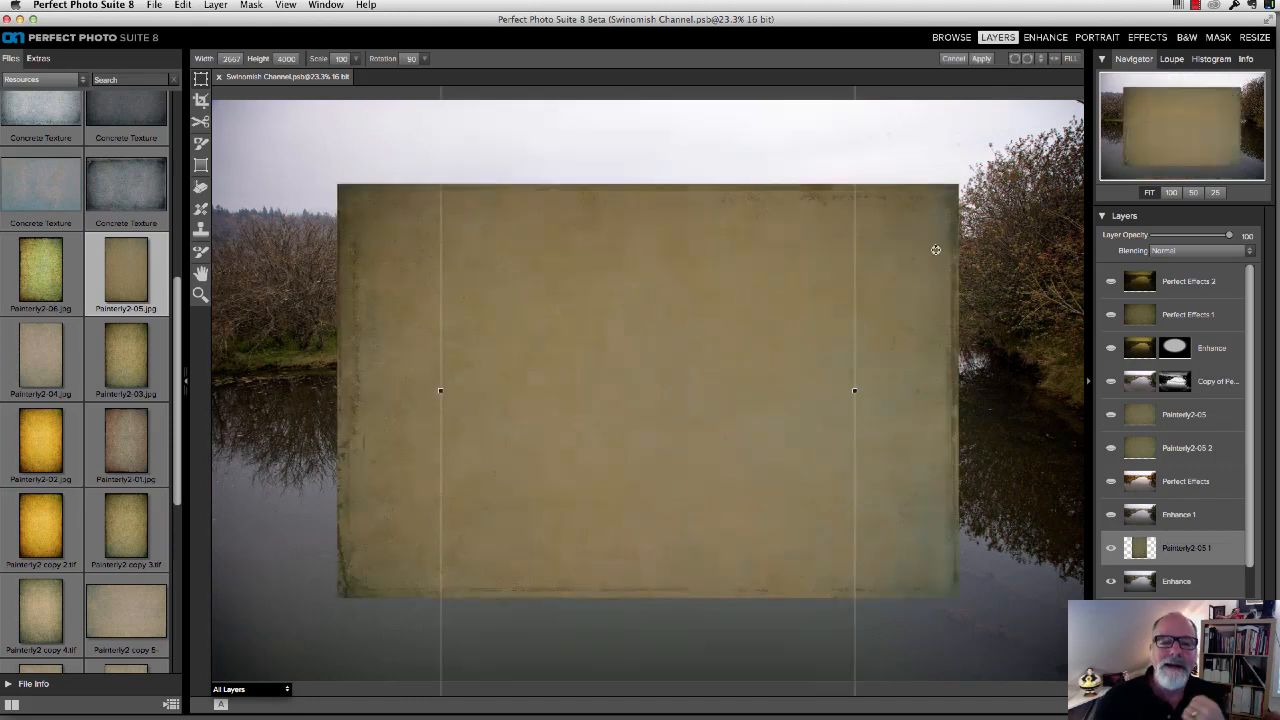
{"action": "left_click", "coordinate": [1069, 59]}
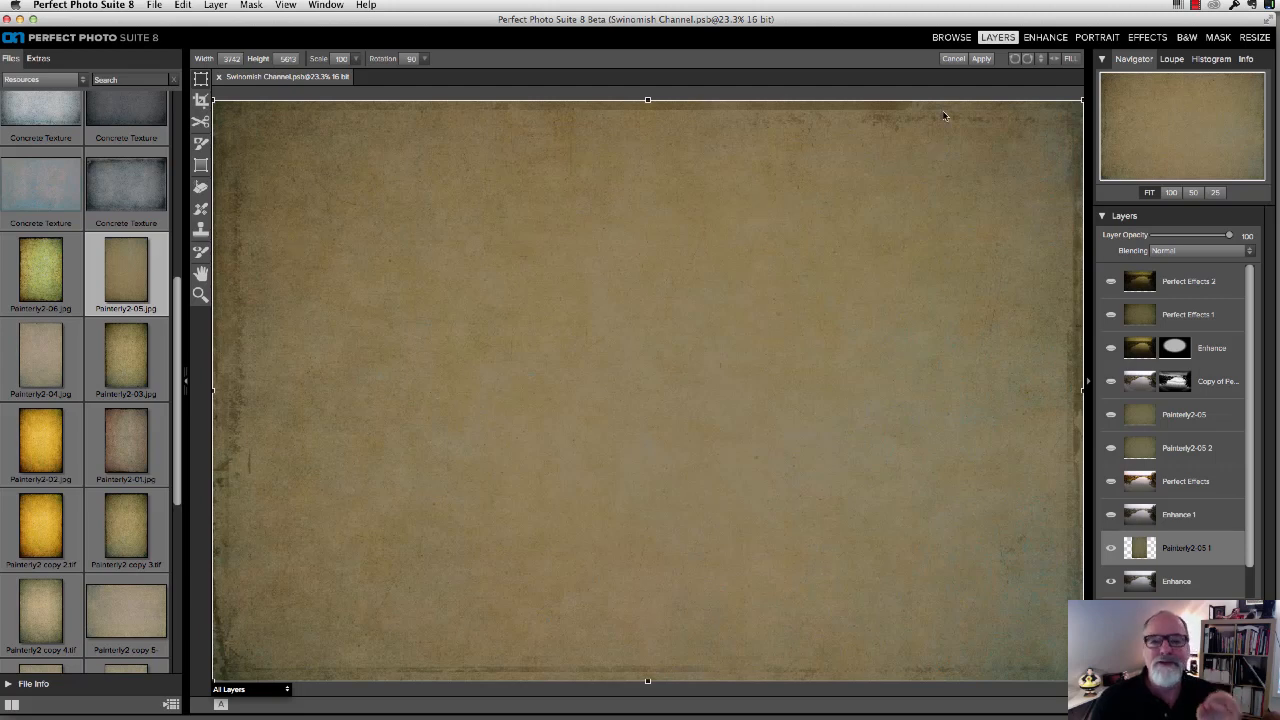
{"action": "left_click", "coordinate": [981, 59]}
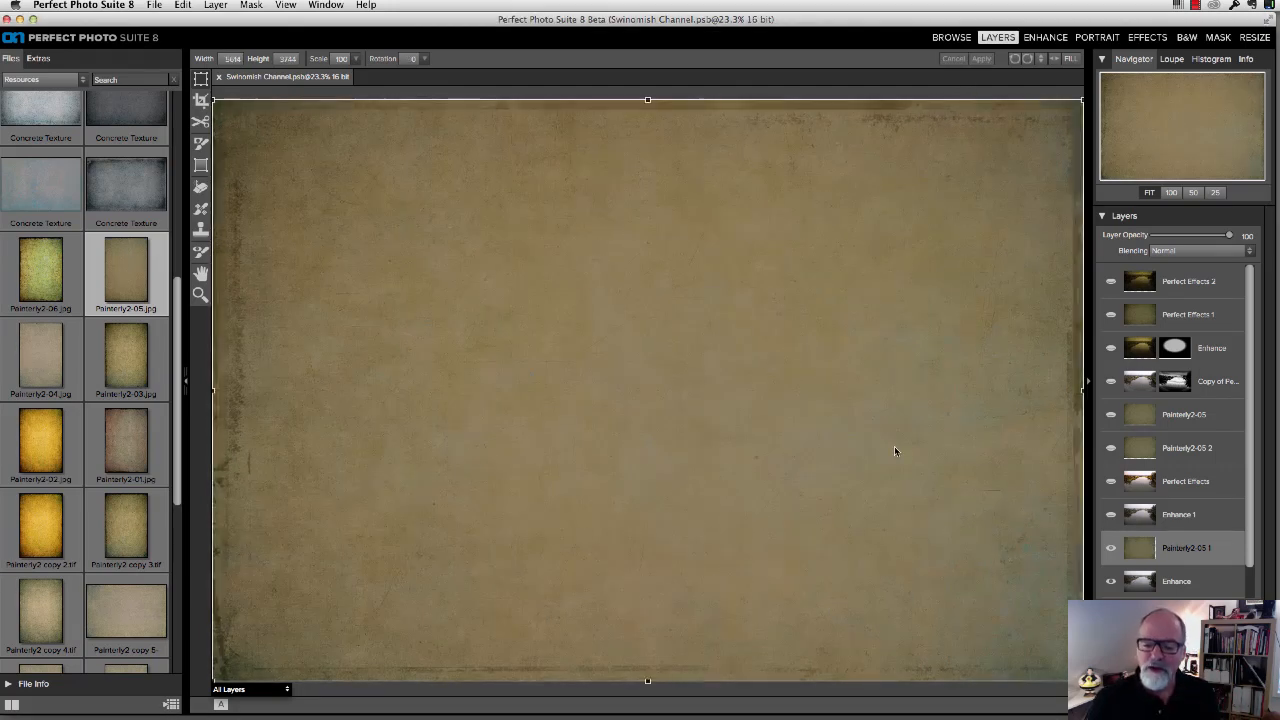
Set the new texture layer's blending mode to Hard Light and duplicate the layer
{"action": "left_click", "coordinate": [1182, 250]}
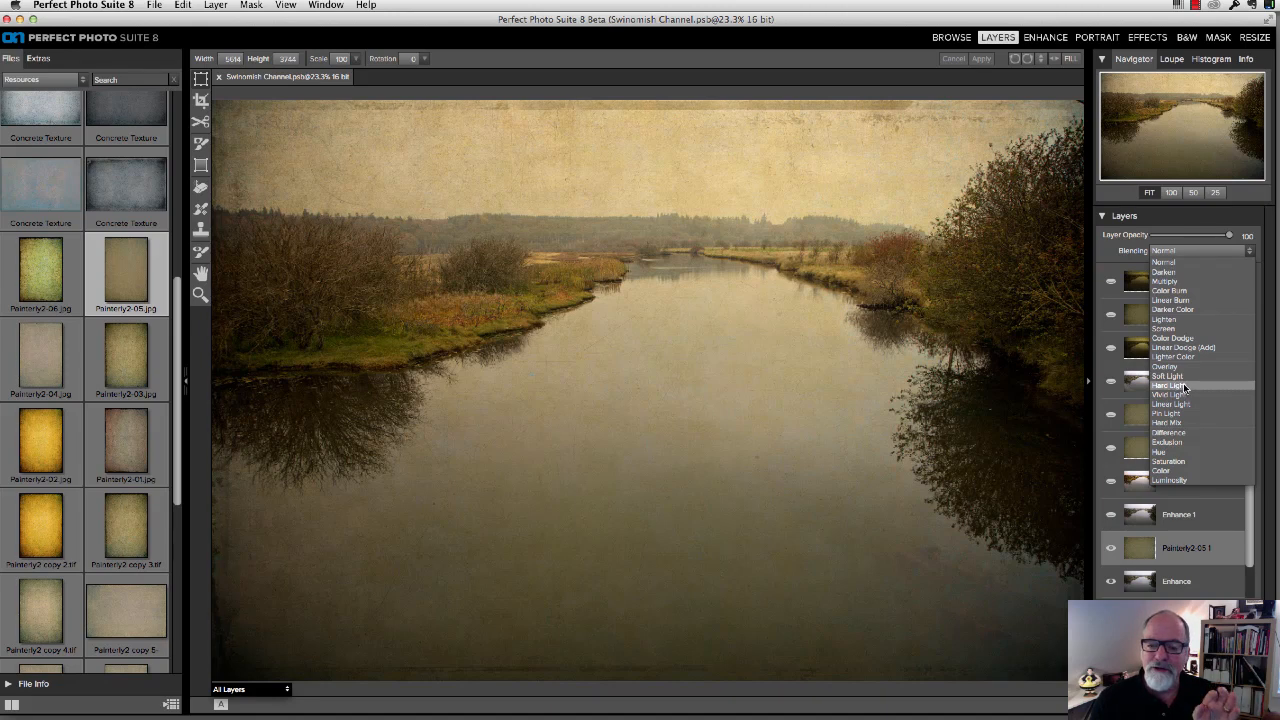
{"action": "left_click", "coordinate": [1185, 387]}
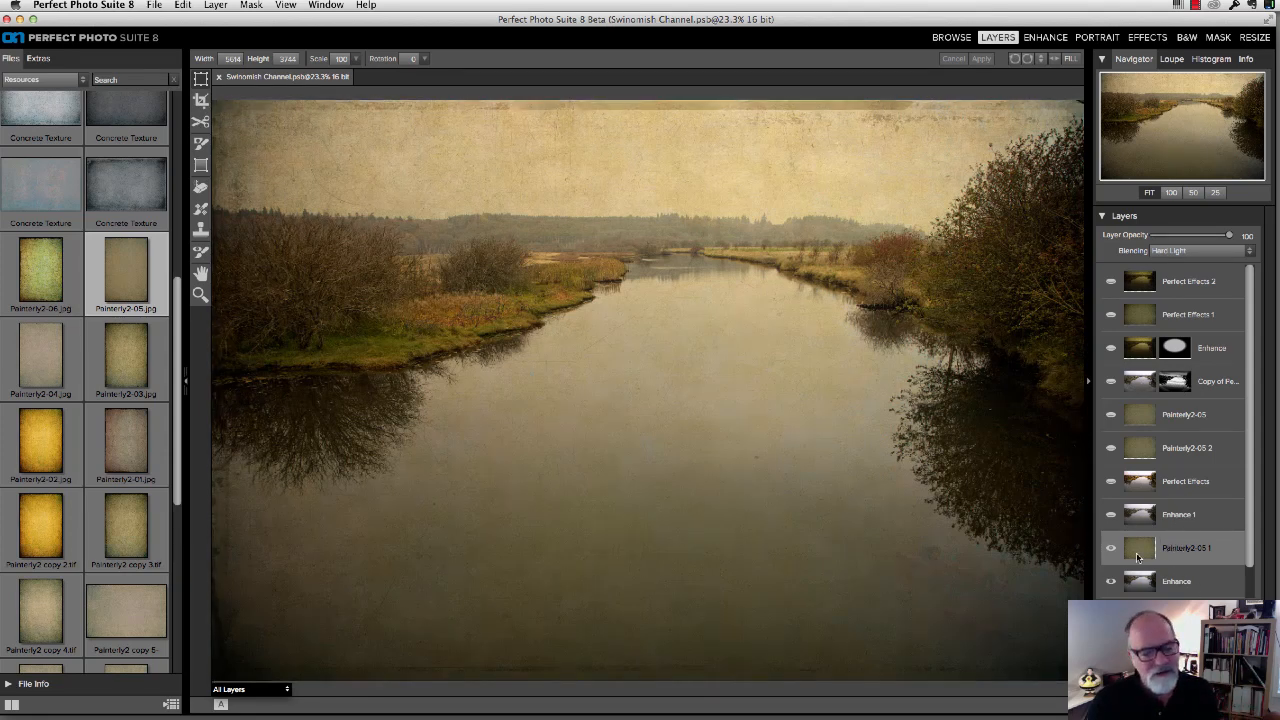
{"action": "key", "text": "super+j"}
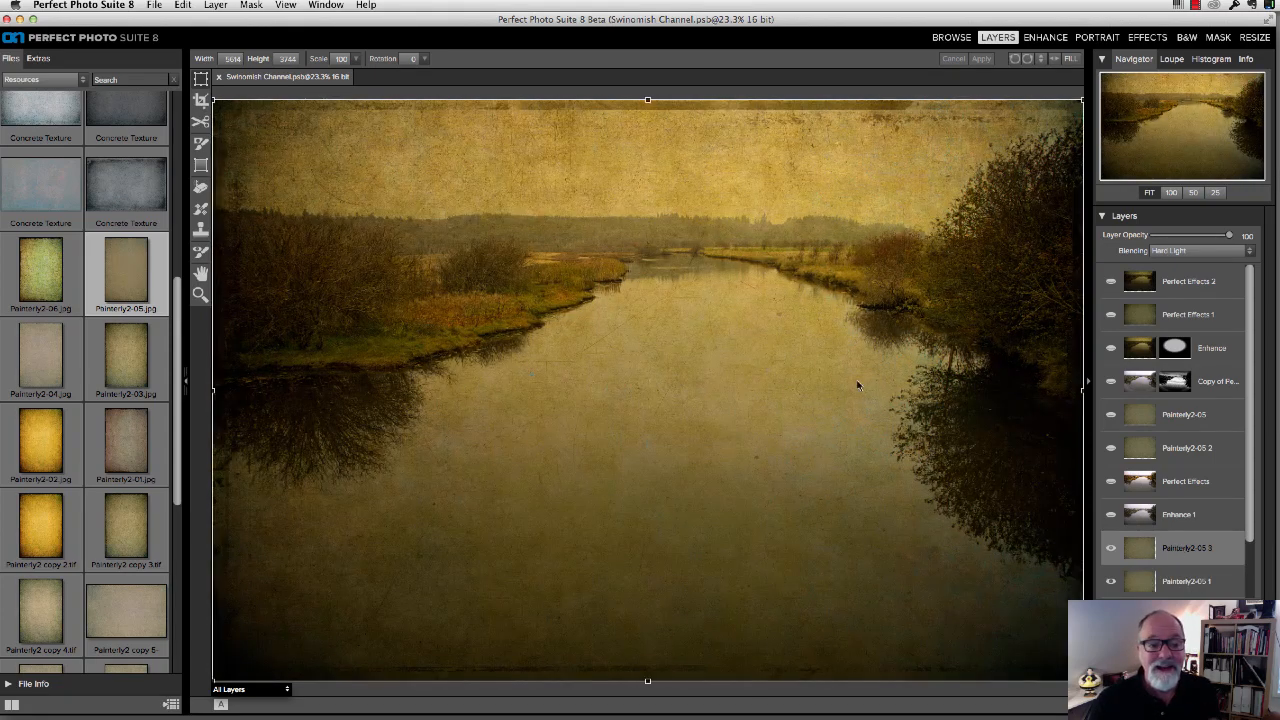
Compare the effect of the two Hard Light texture layers by toggling their visibility
{"action": "left_click_drag", "start_coordinate": [1252, 530], "coordinate": [1252, 590]}
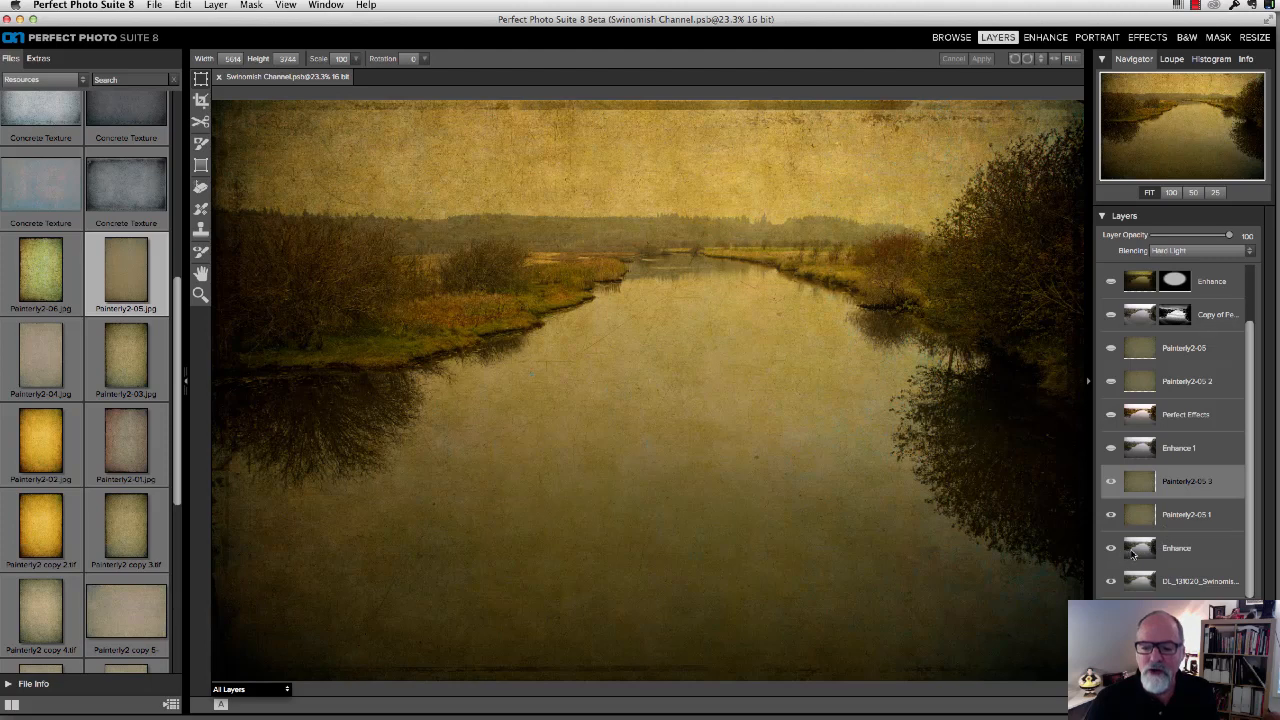
{"action": "left_click", "coordinate": [1110, 482]}
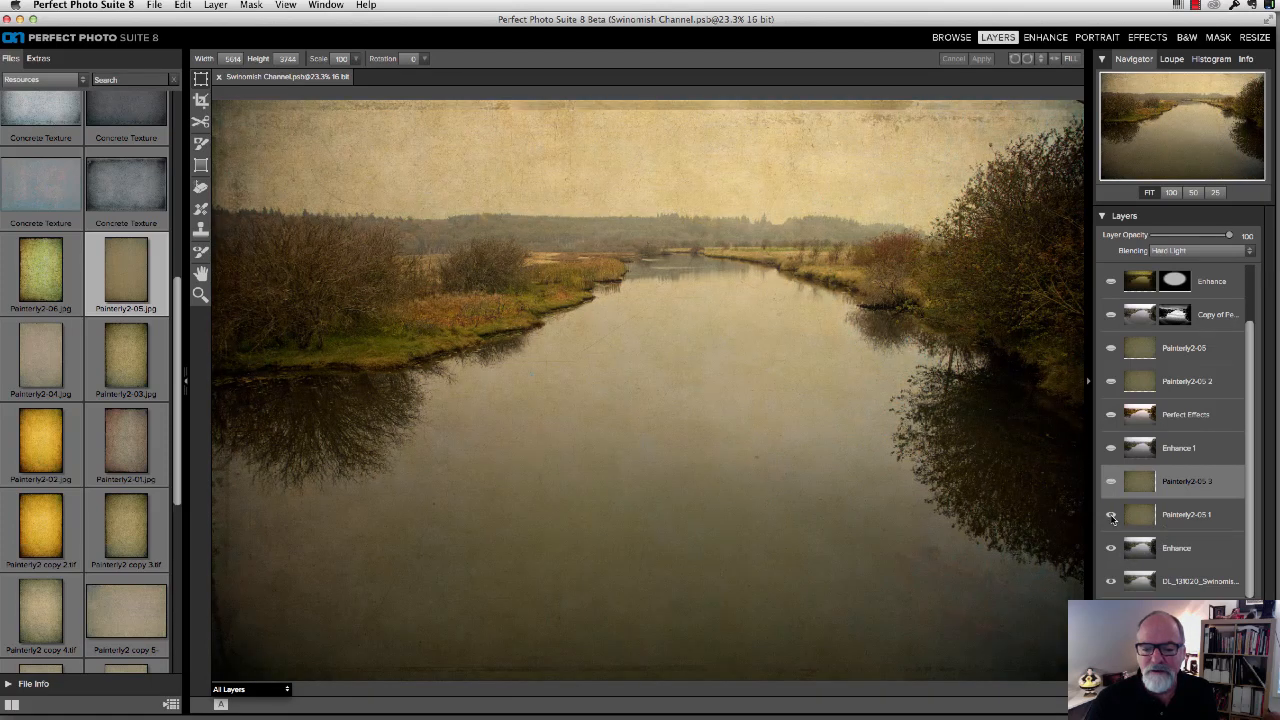
{"action": "left_click", "coordinate": [1110, 514]}
{"action": "left_click", "coordinate": [1111, 515]}
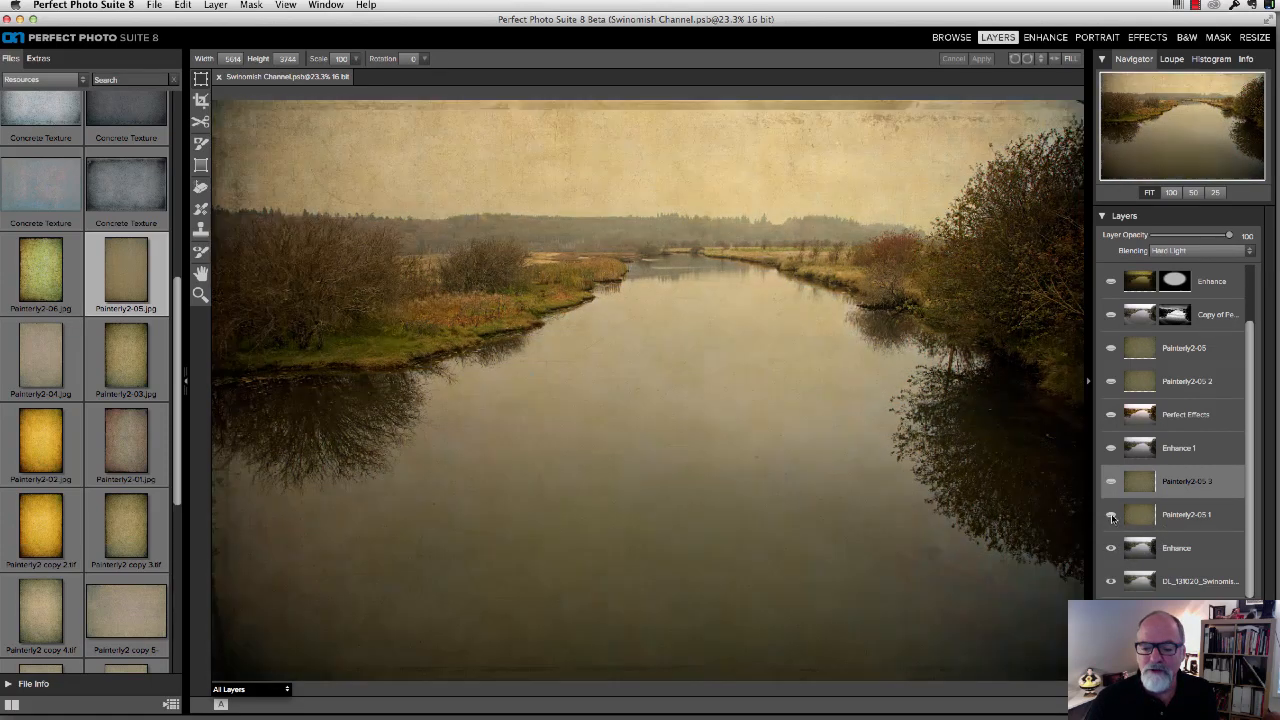
{"action": "left_click", "coordinate": [1111, 482]}
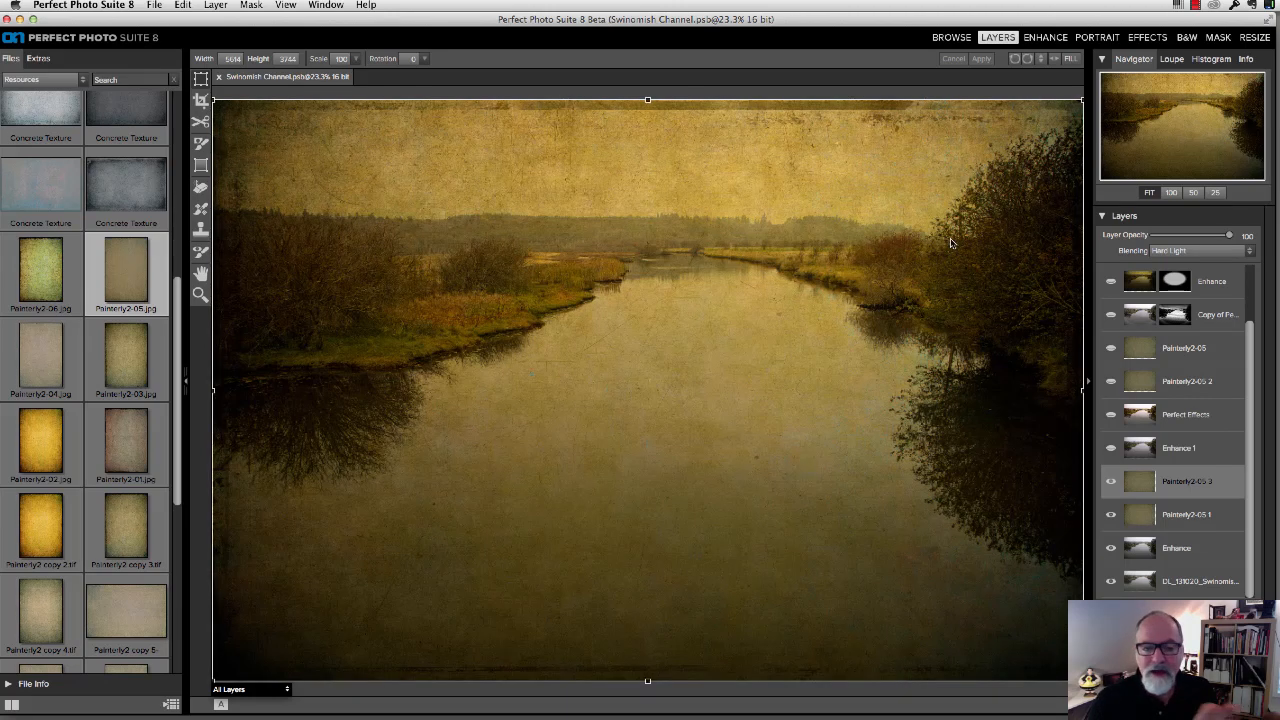
Open the Enhance layer directly above the original photo layer in the Effects module
{"action": "left_click", "coordinate": [1183, 549]}
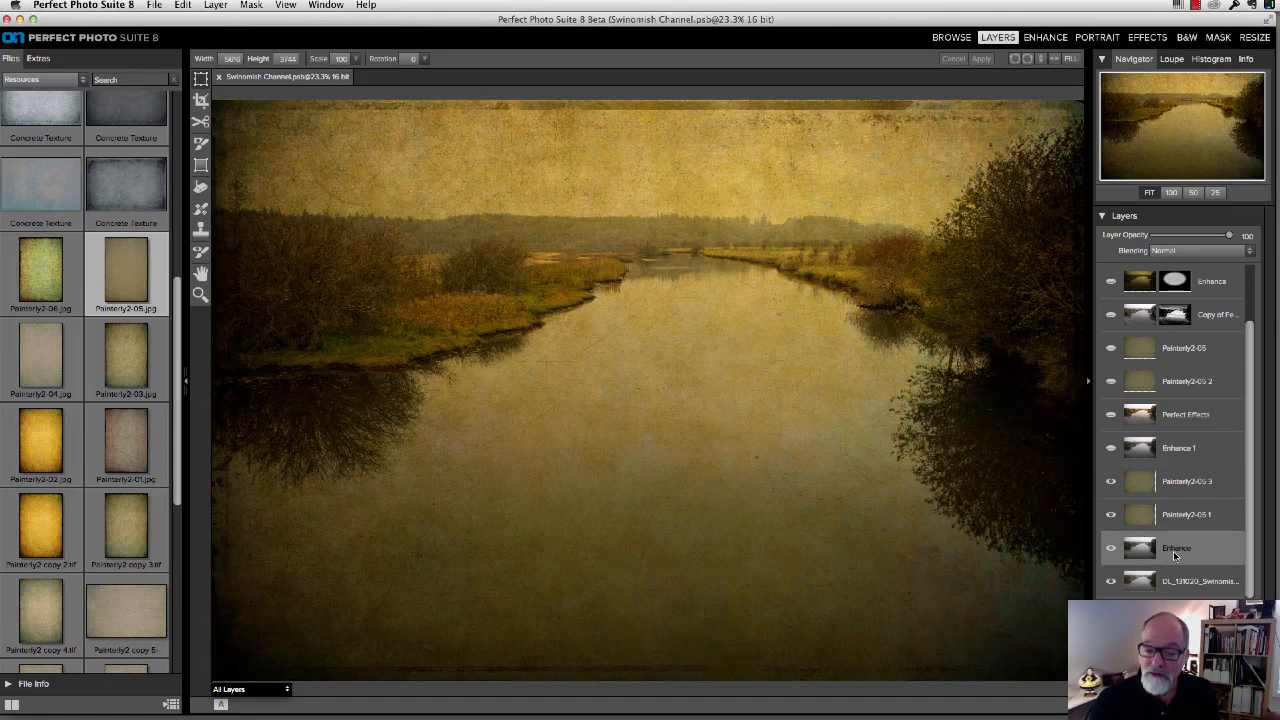
{"action": "left_click", "coordinate": [1143, 38]}
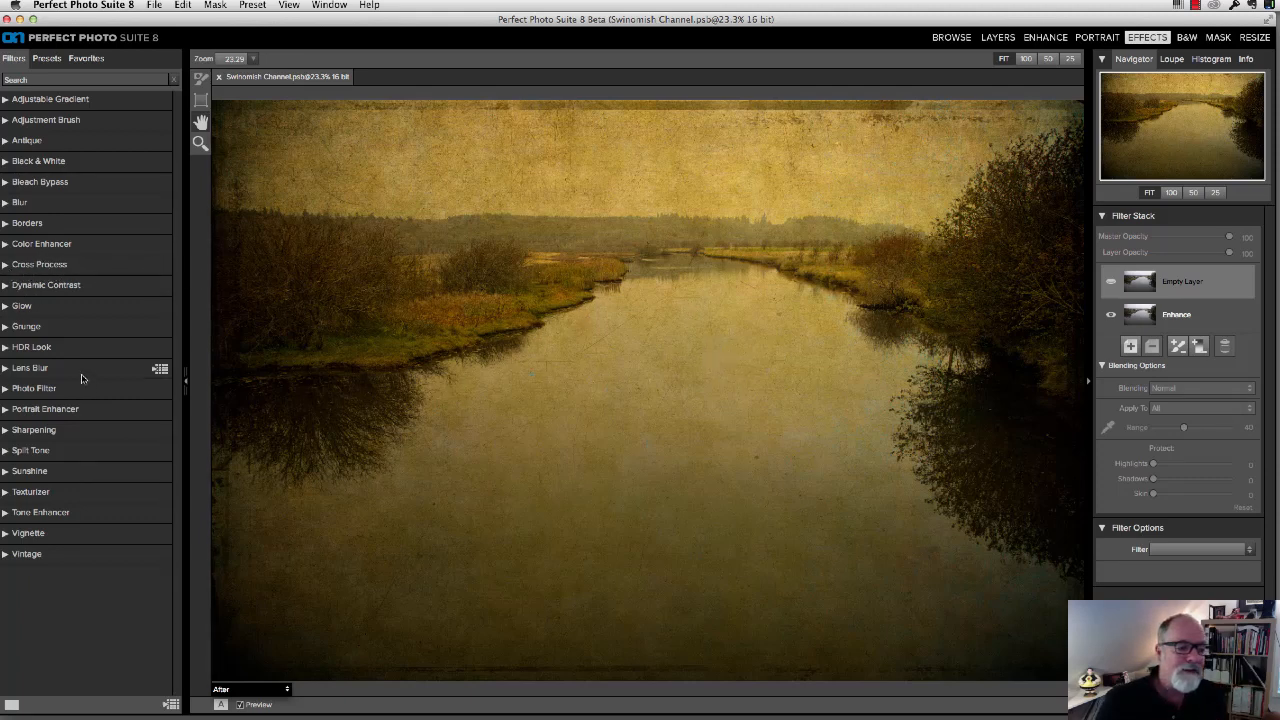
Try the Green-Yellow and Blue-Yellow Split Tone presets and the 85 Warming Photo Filter on the Enhance layer
{"action": "left_click", "coordinate": [14, 452]}
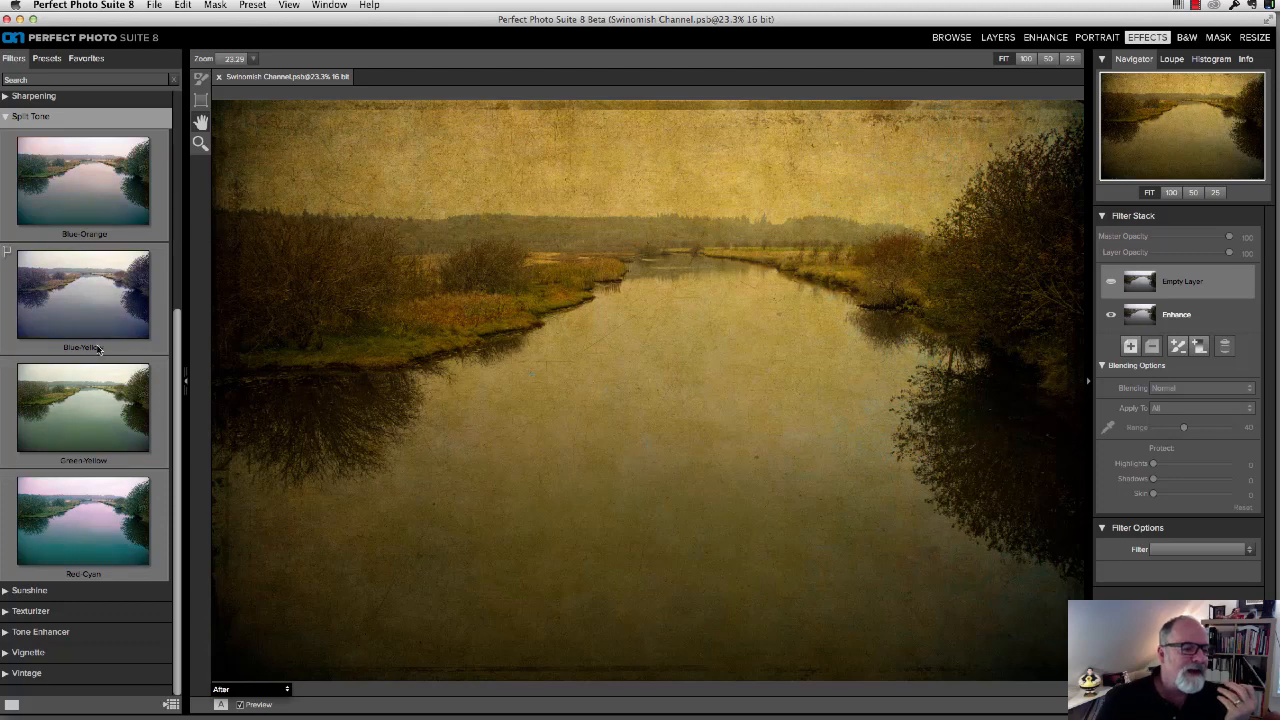
{"action": "left_click", "coordinate": [102, 404]}
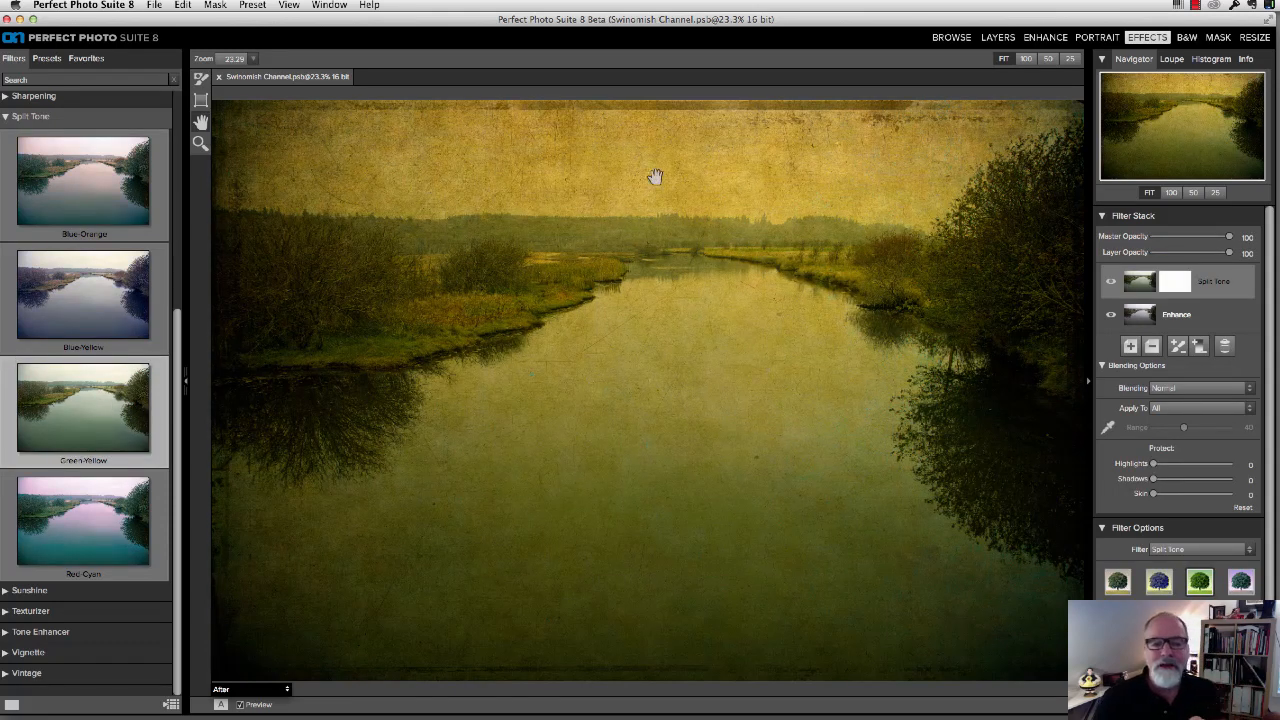
{"action": "left_click", "coordinate": [113, 312]}
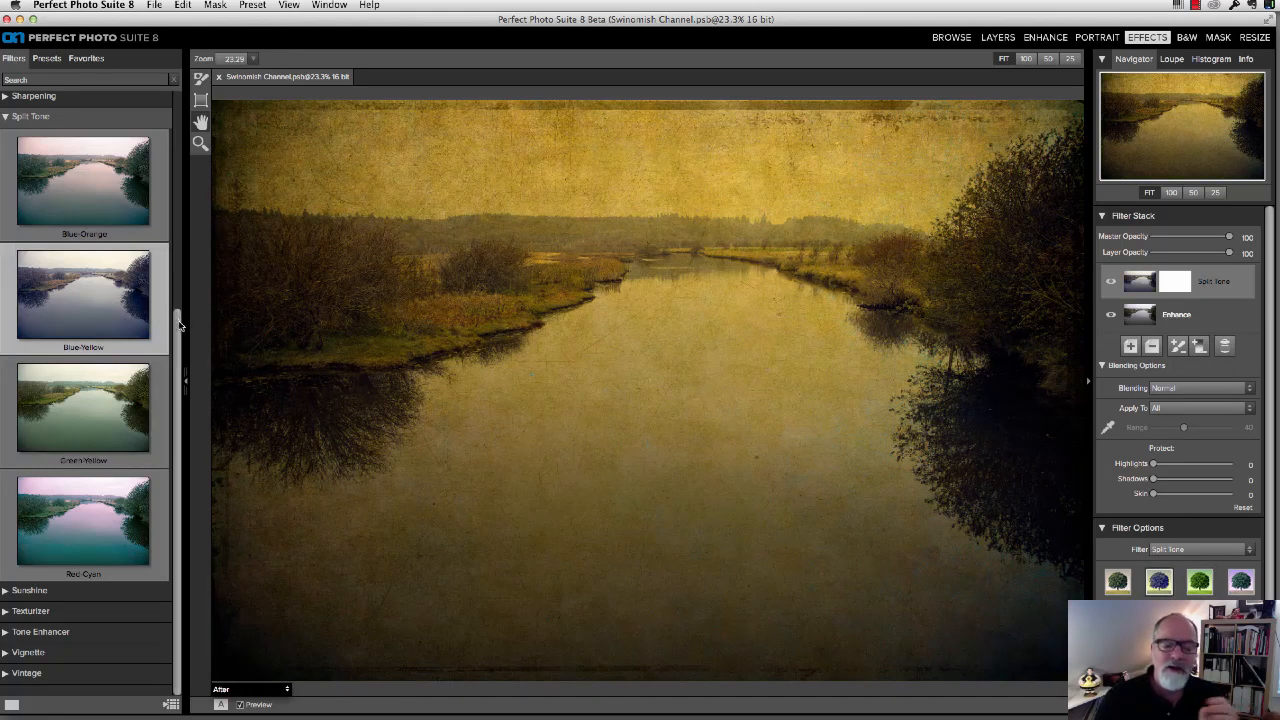
{"action": "left_click_drag", "start_coordinate": [180, 320], "coordinate": [143, 215]}
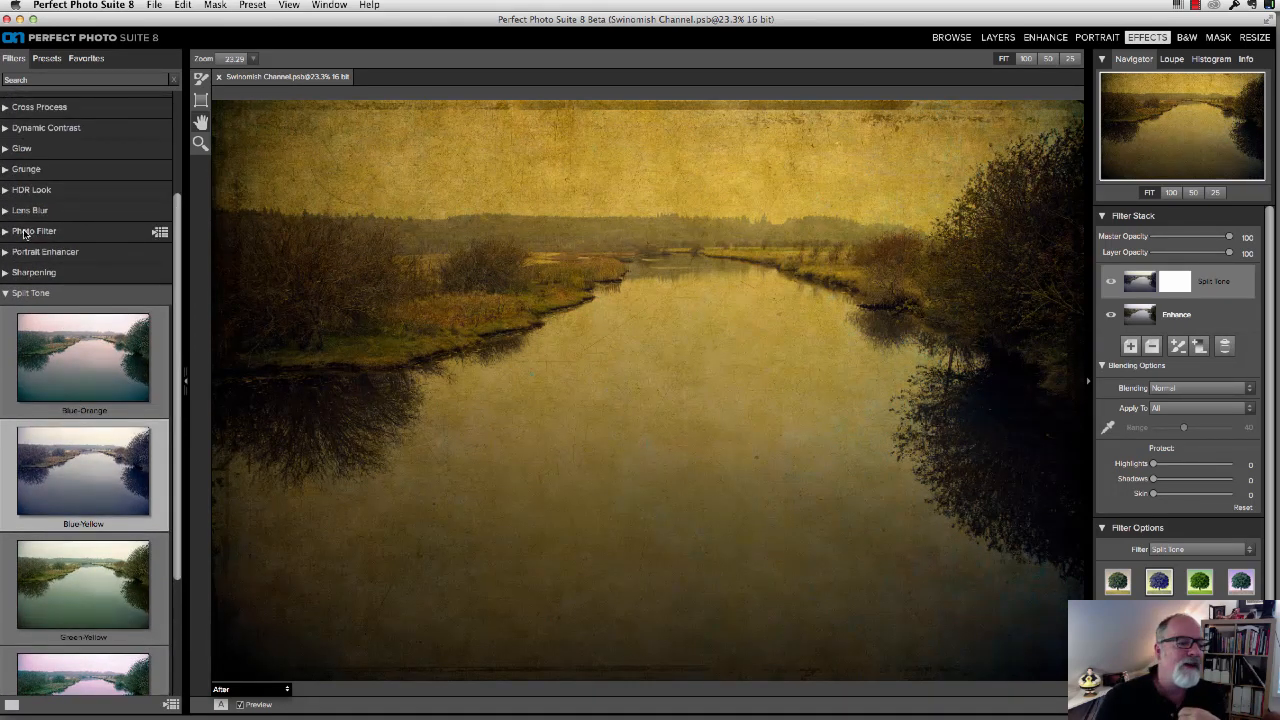
{"action": "left_click", "coordinate": [8, 232]}
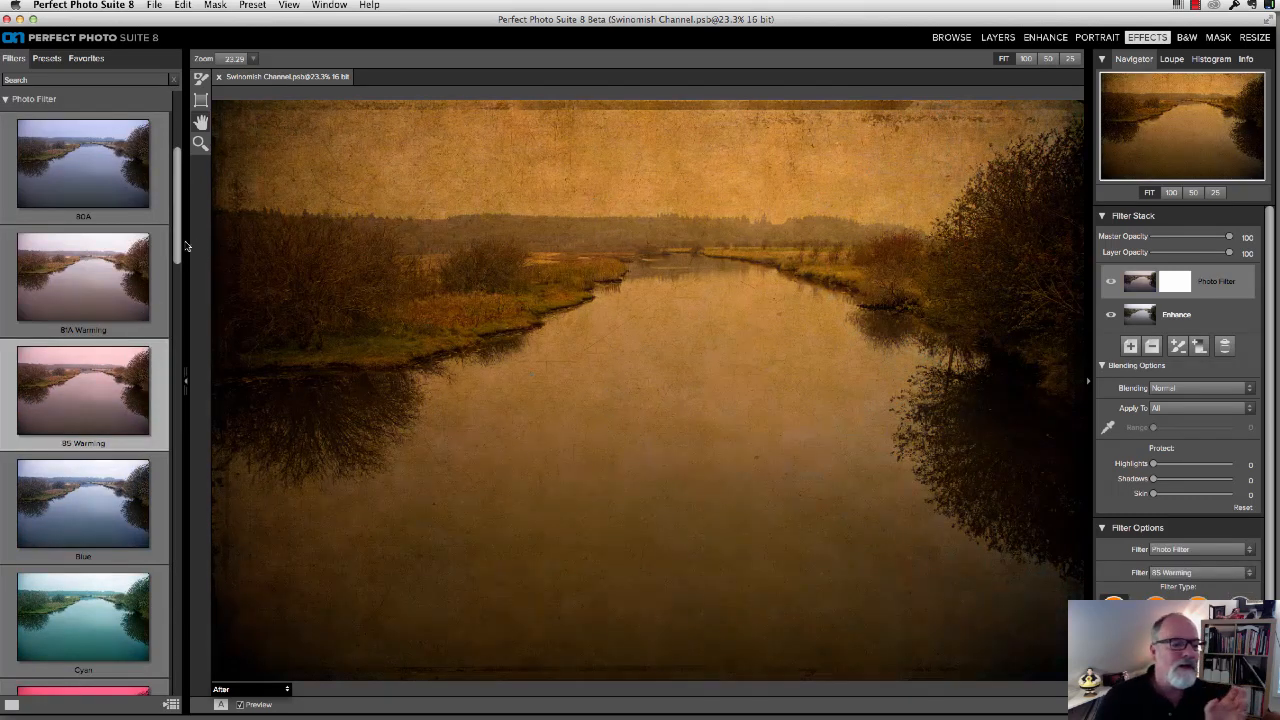
Replace the filter with the Warmer preset of Color Enhancer and apply the effect as a new layer
{"action": "left_click_drag", "start_coordinate": [178, 236], "coordinate": [178, 178]}
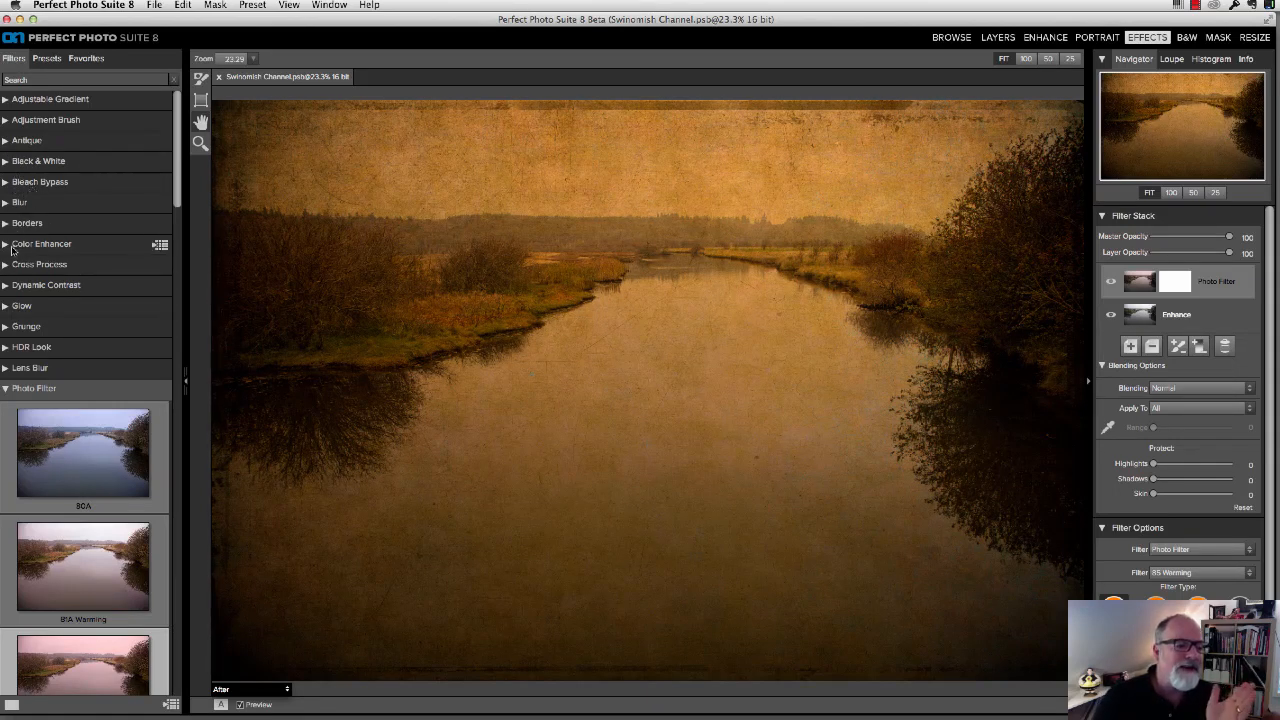
{"action": "left_click", "coordinate": [7, 249]}
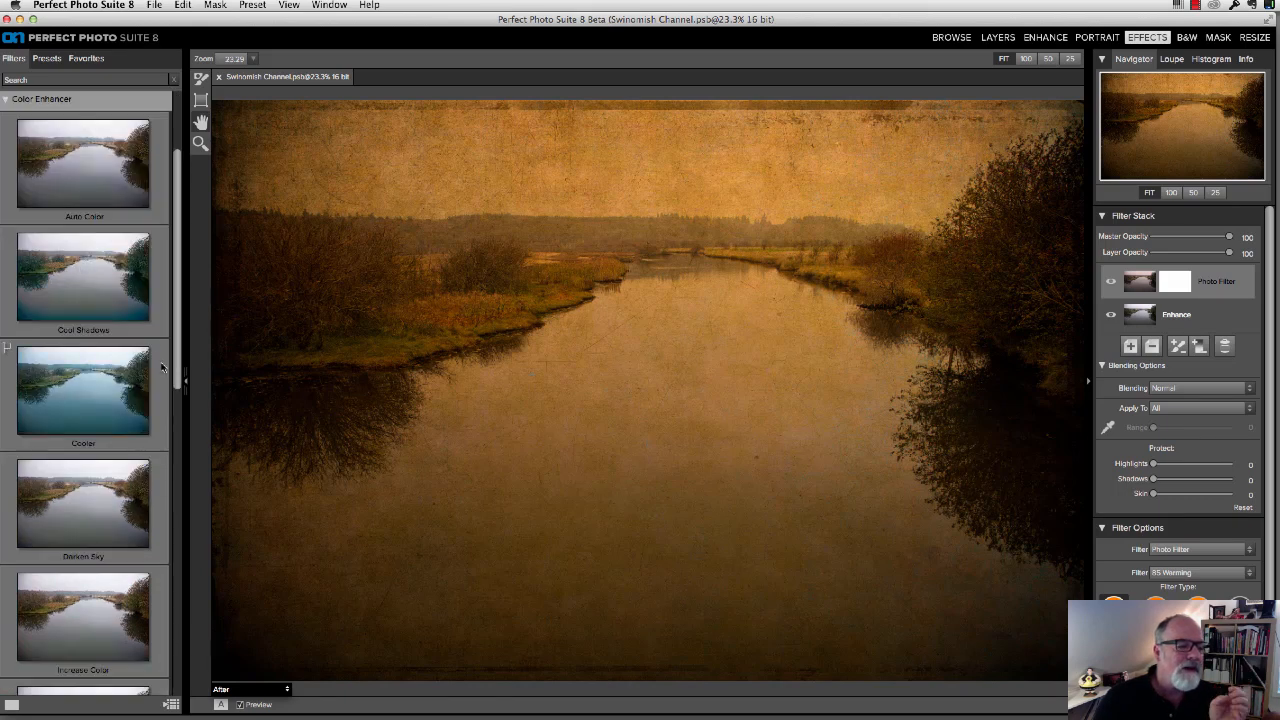
{"action": "left_click_drag", "start_coordinate": [174, 359], "coordinate": [192, 462]}
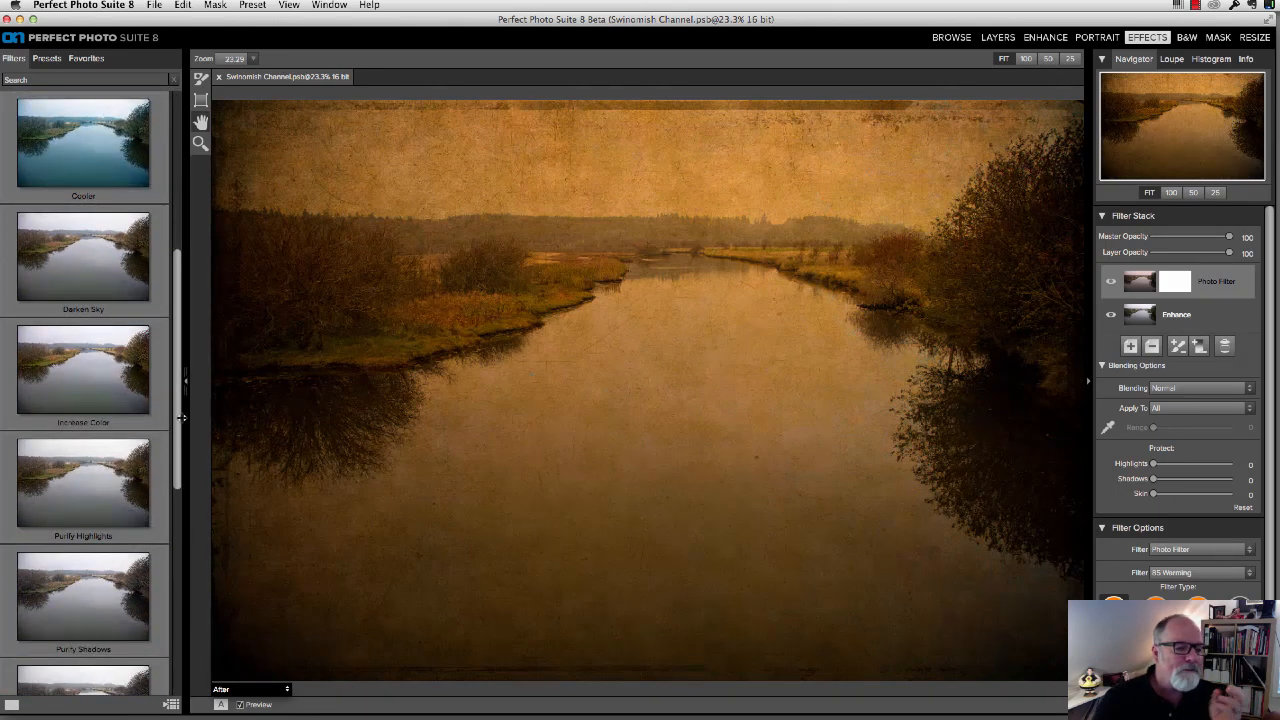
{"action": "scroll", "coordinate": [176, 448], "scroll_direction": "down", "scroll_amount": 5}
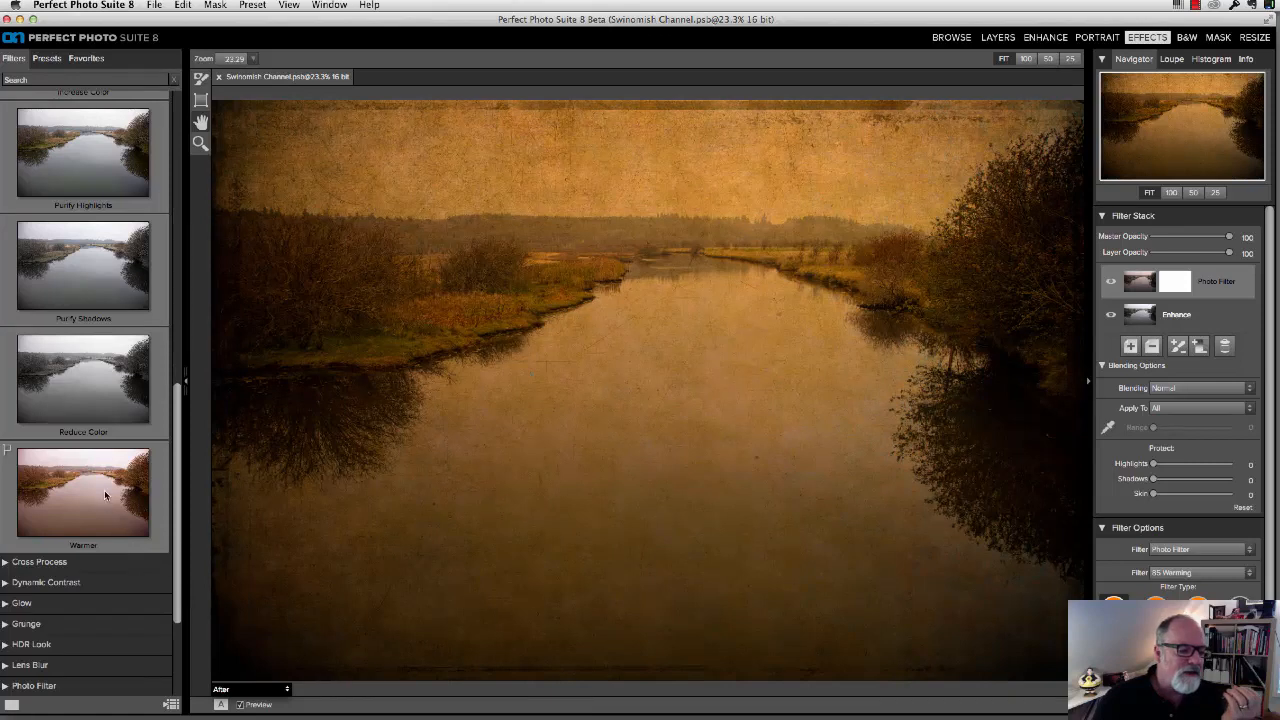
{"action": "left_click", "coordinate": [138, 533]}
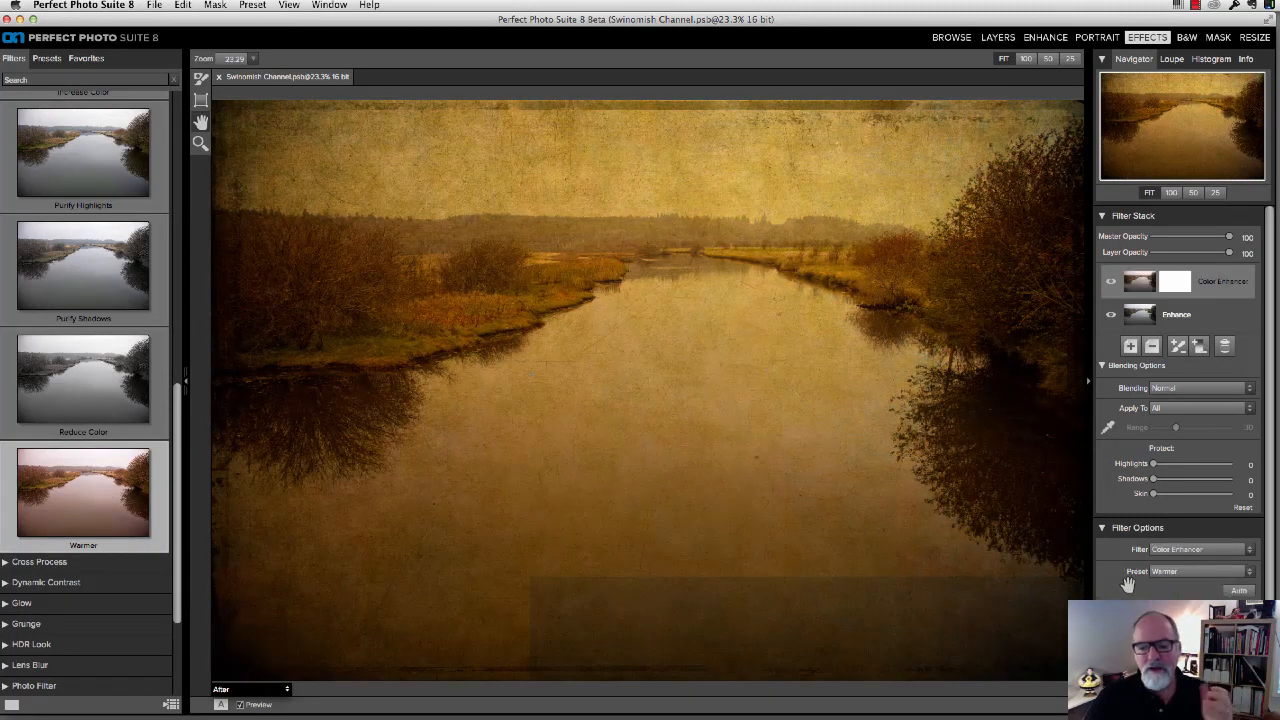
{"action": "scroll", "coordinate": [1265, 393], "scroll_direction": "down", "scroll_amount": 1}
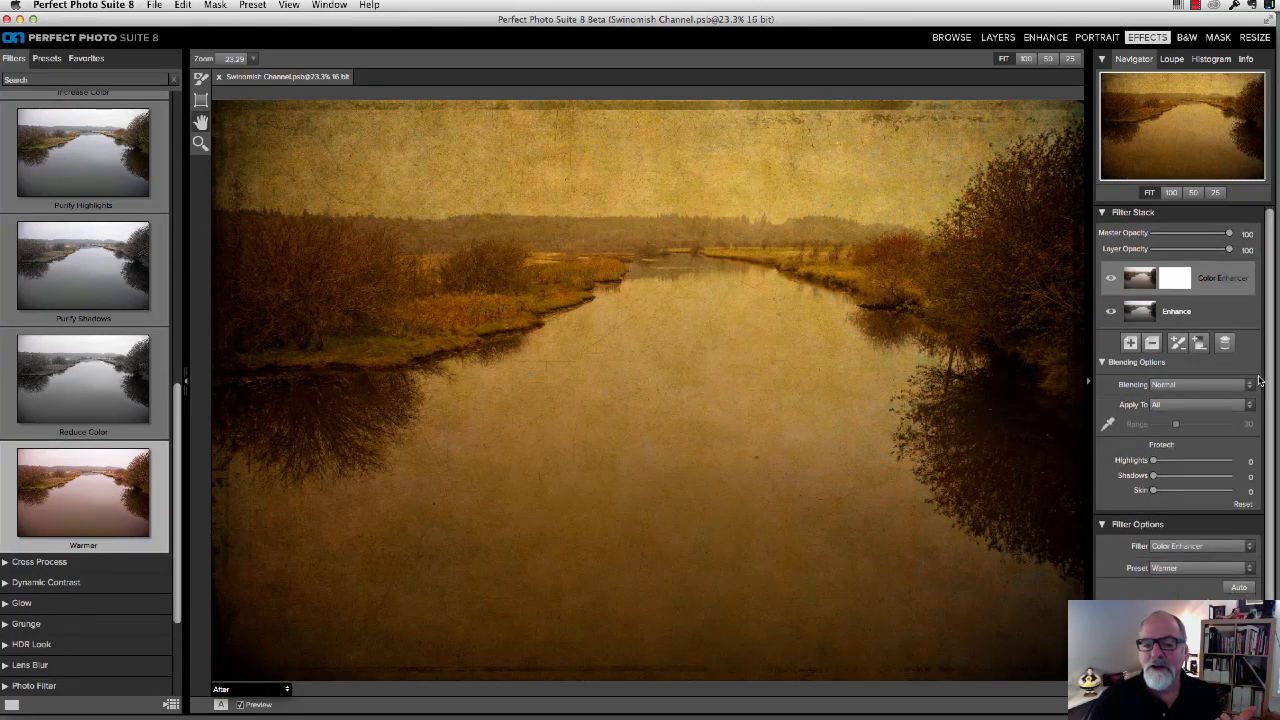
{"action": "scroll", "coordinate": [1265, 498], "scroll_direction": "down", "scroll_amount": 3}
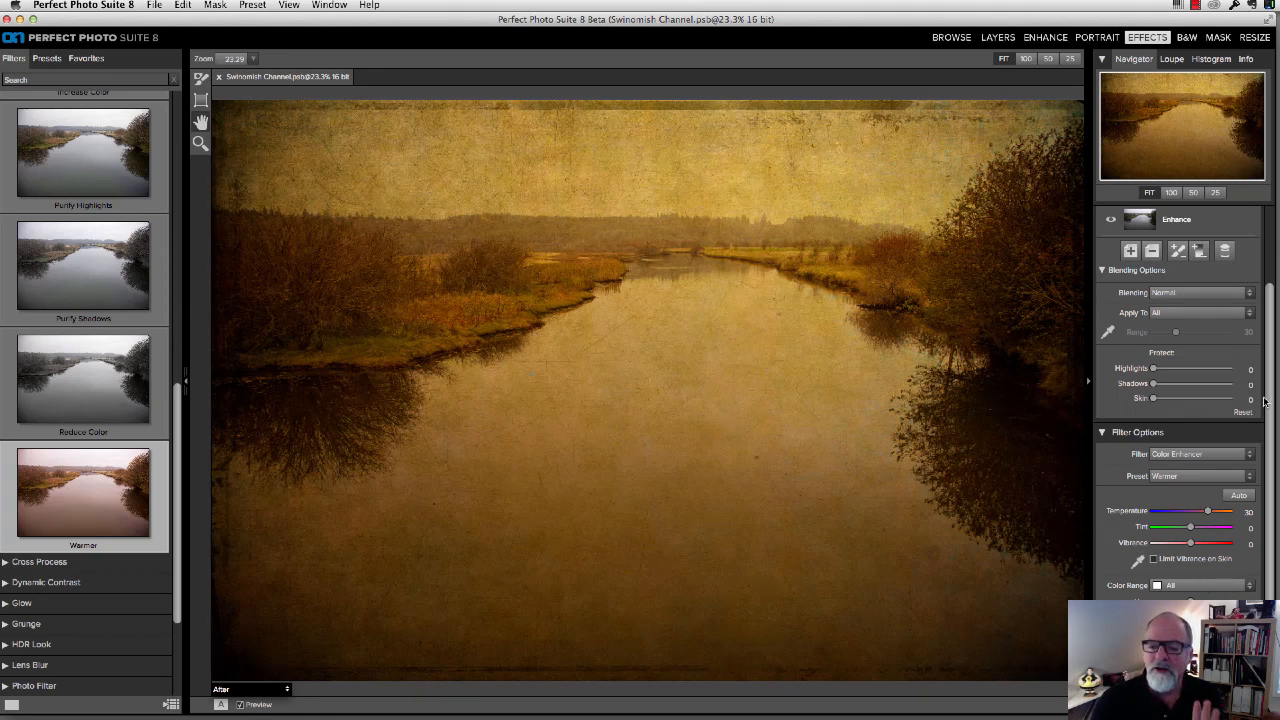
{"action": "scroll", "coordinate": [1268, 333], "scroll_direction": "up", "scroll_amount": 2}
{"action": "scroll", "coordinate": [1268, 333], "scroll_direction": "up", "scroll_amount": 2}
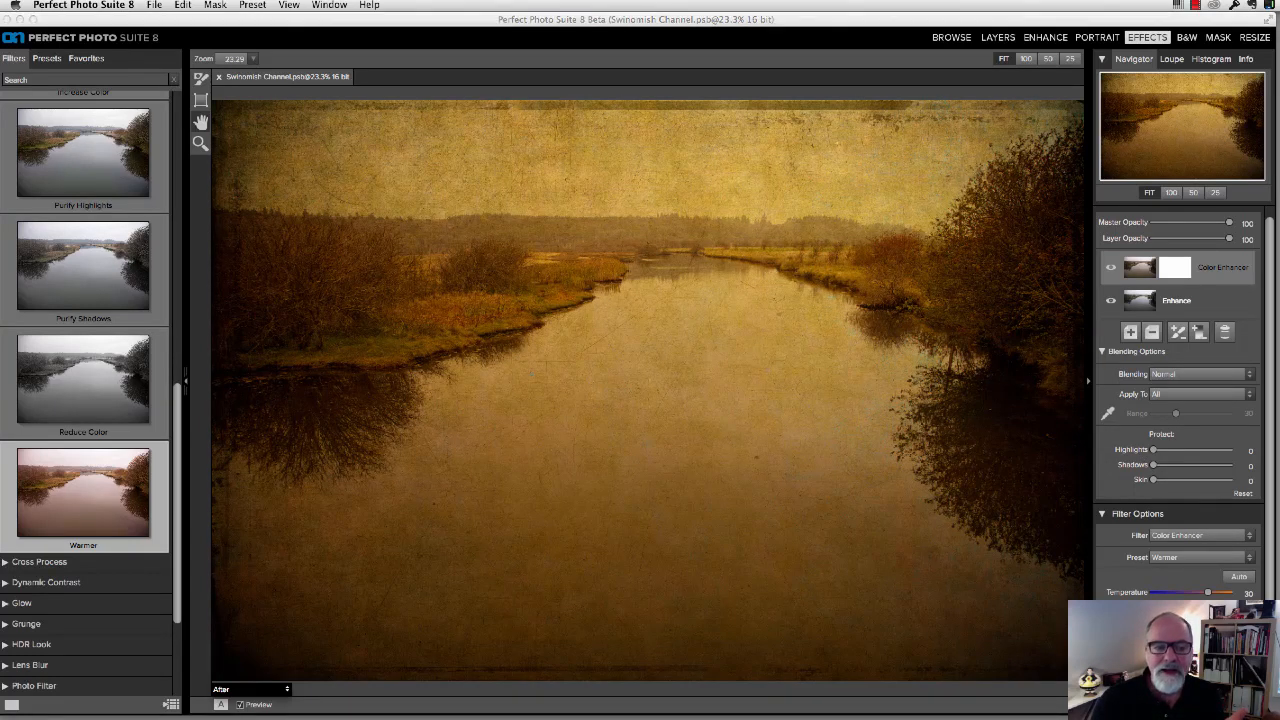
{"action": "left_click", "coordinate": [1230, 704]}
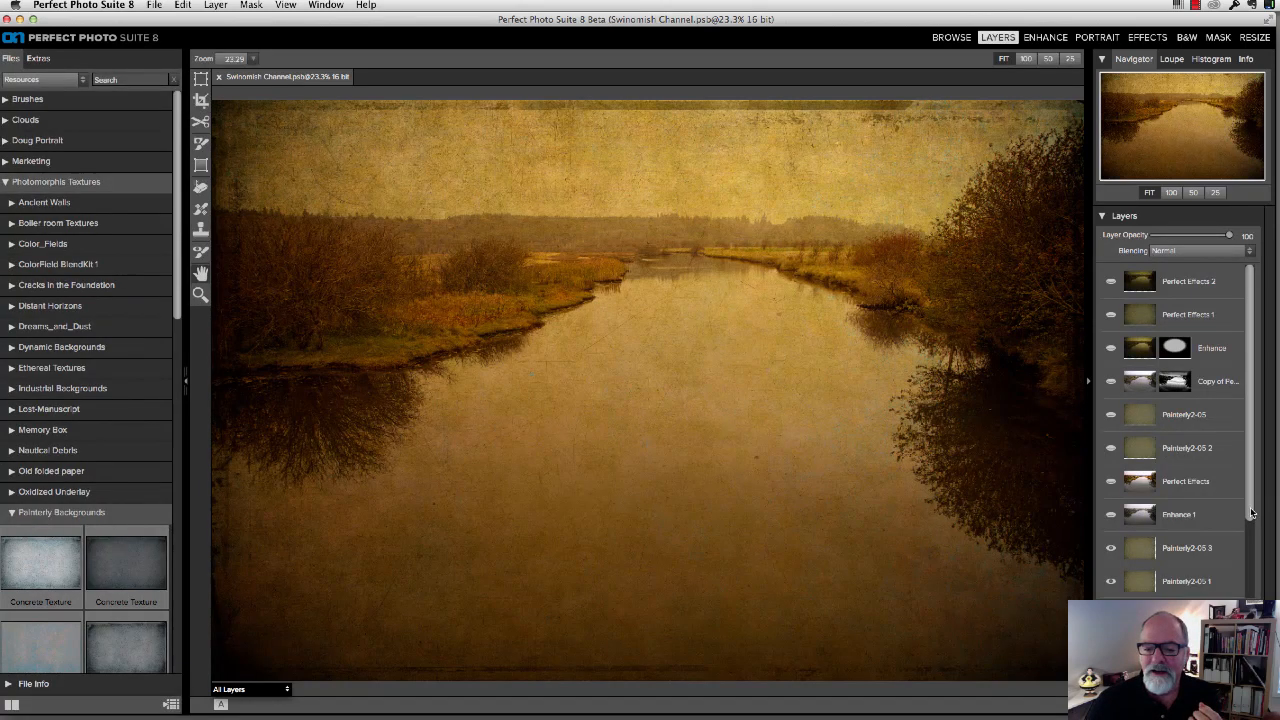
Compare the image with and without the new Perfect Effects layer by toggling its visibility
{"action": "scroll", "coordinate": [1172, 556], "scroll_direction": "down", "scroll_amount": 3}
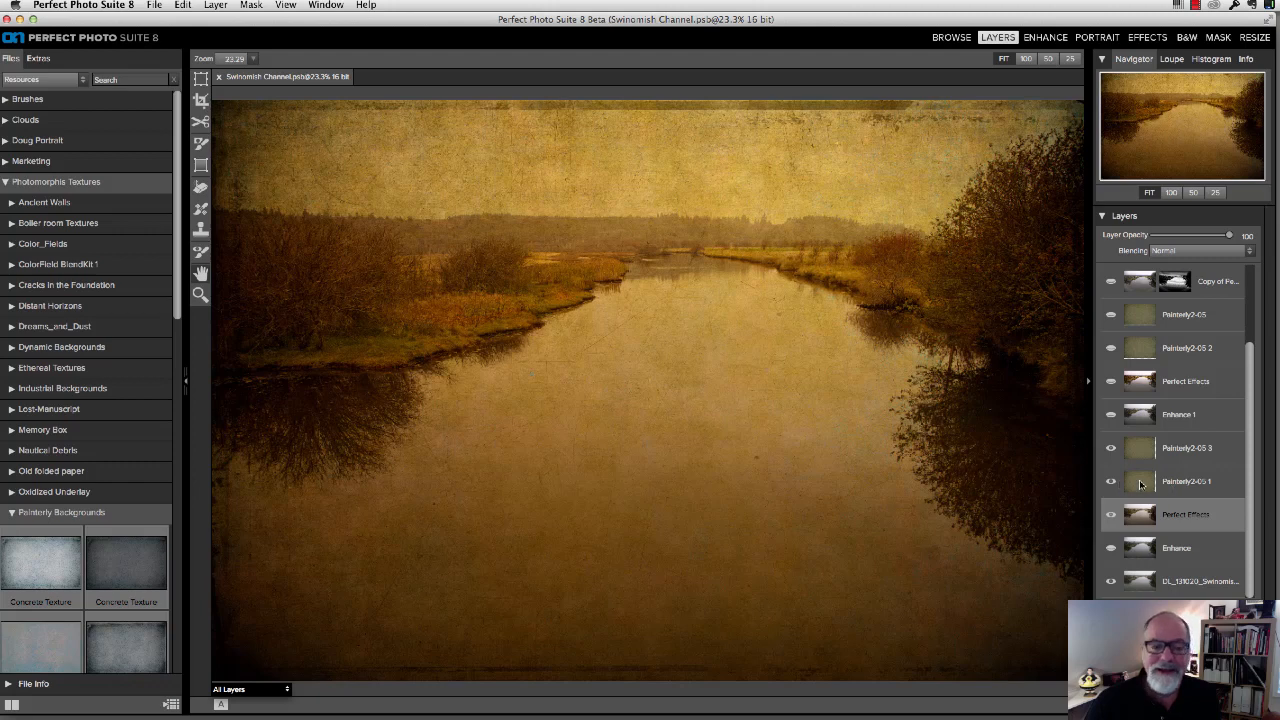
{"action": "left_click", "coordinate": [1111, 515]}
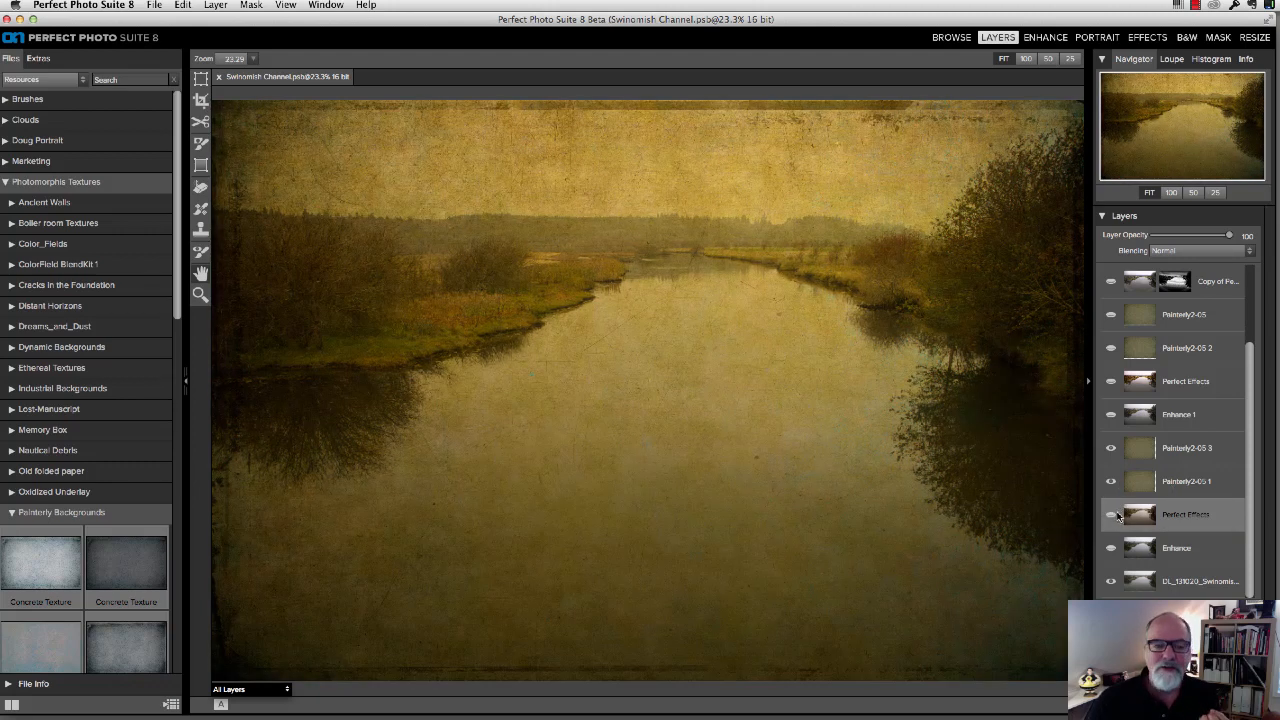
{"action": "left_click", "coordinate": [1110, 515]}
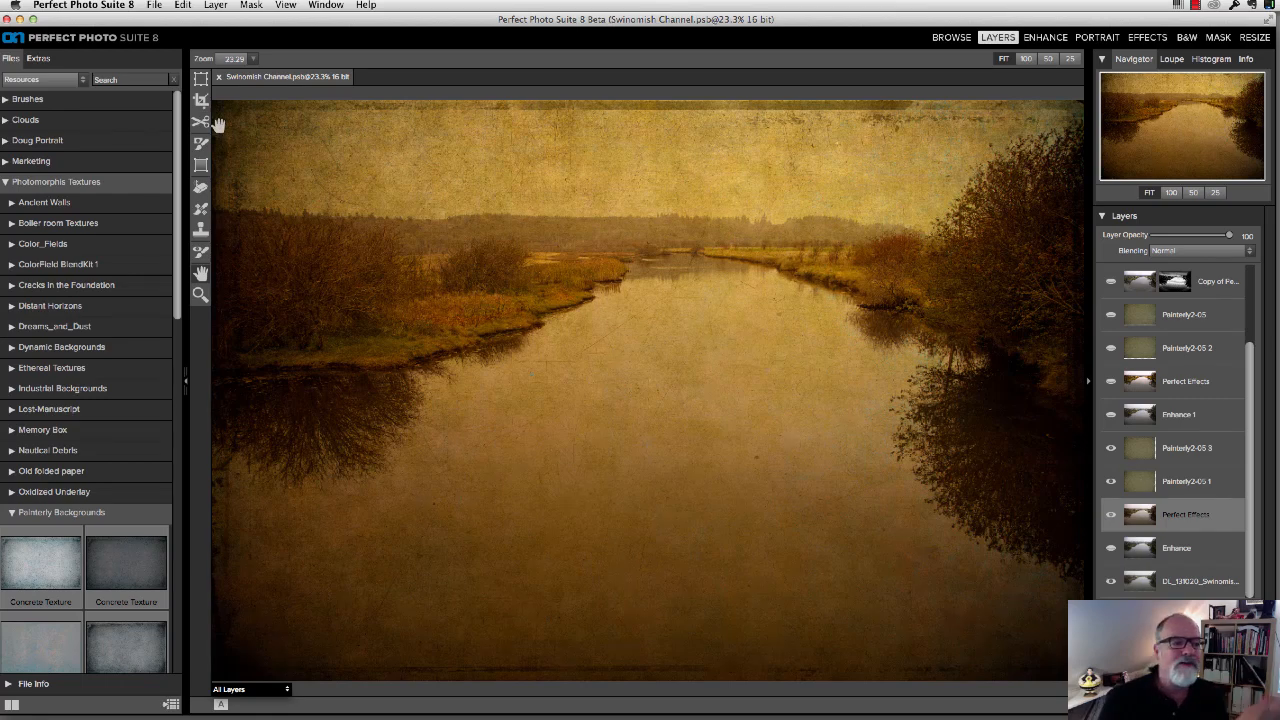
Try masking the new Perfect Effects layer with a feathered reflected gradient at 100 opacity, moved over the river and inverted
{"action": "left_click", "coordinate": [201, 166]}
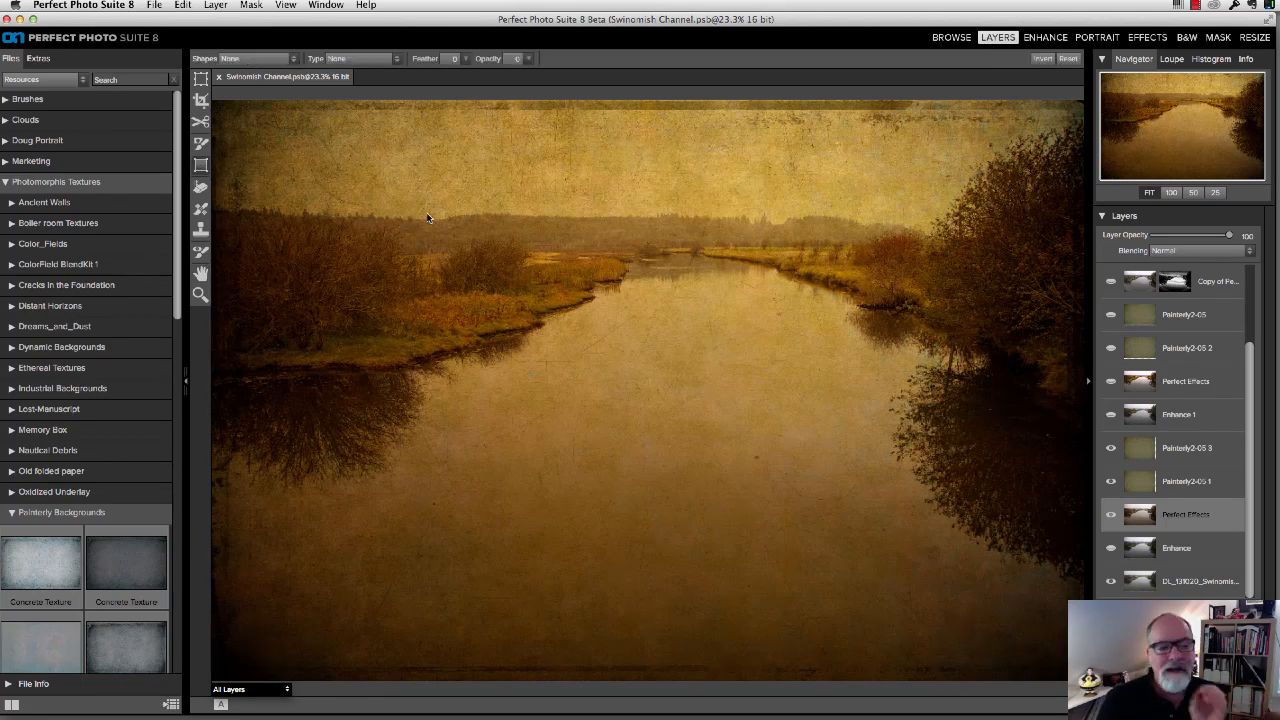
{"action": "left_click", "coordinate": [384, 60]}
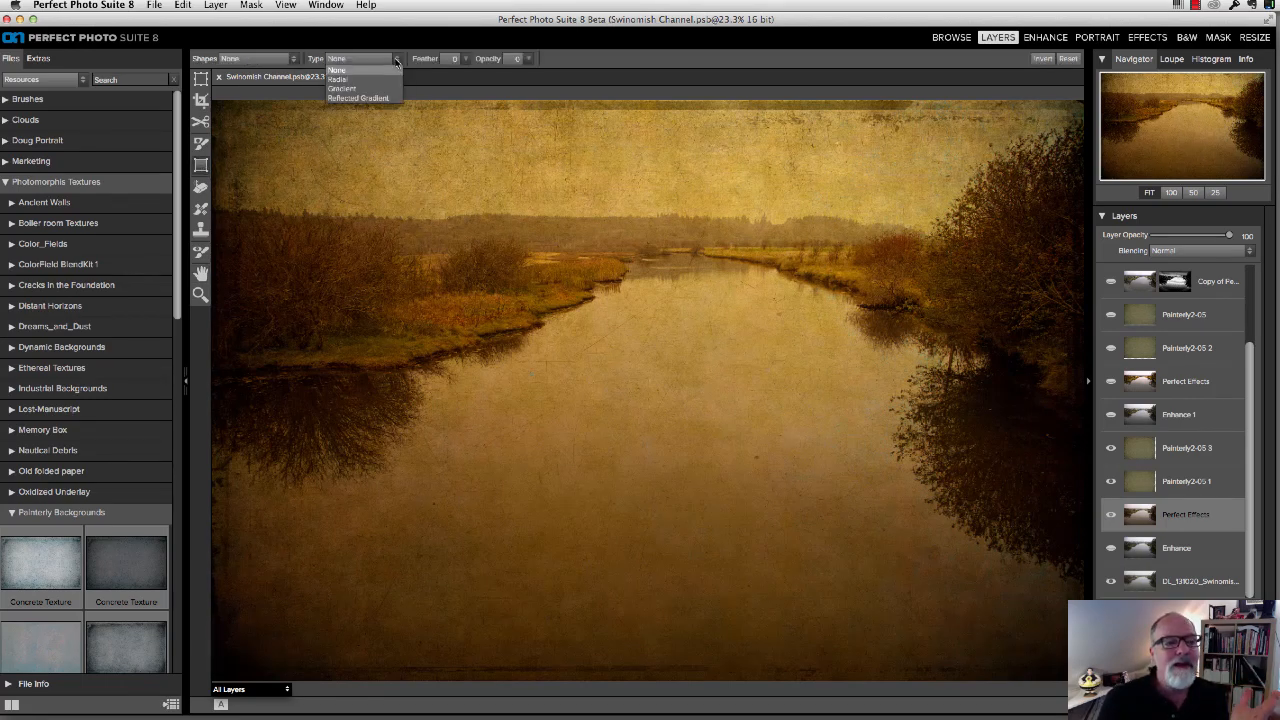
{"action": "left_click", "coordinate": [360, 98]}
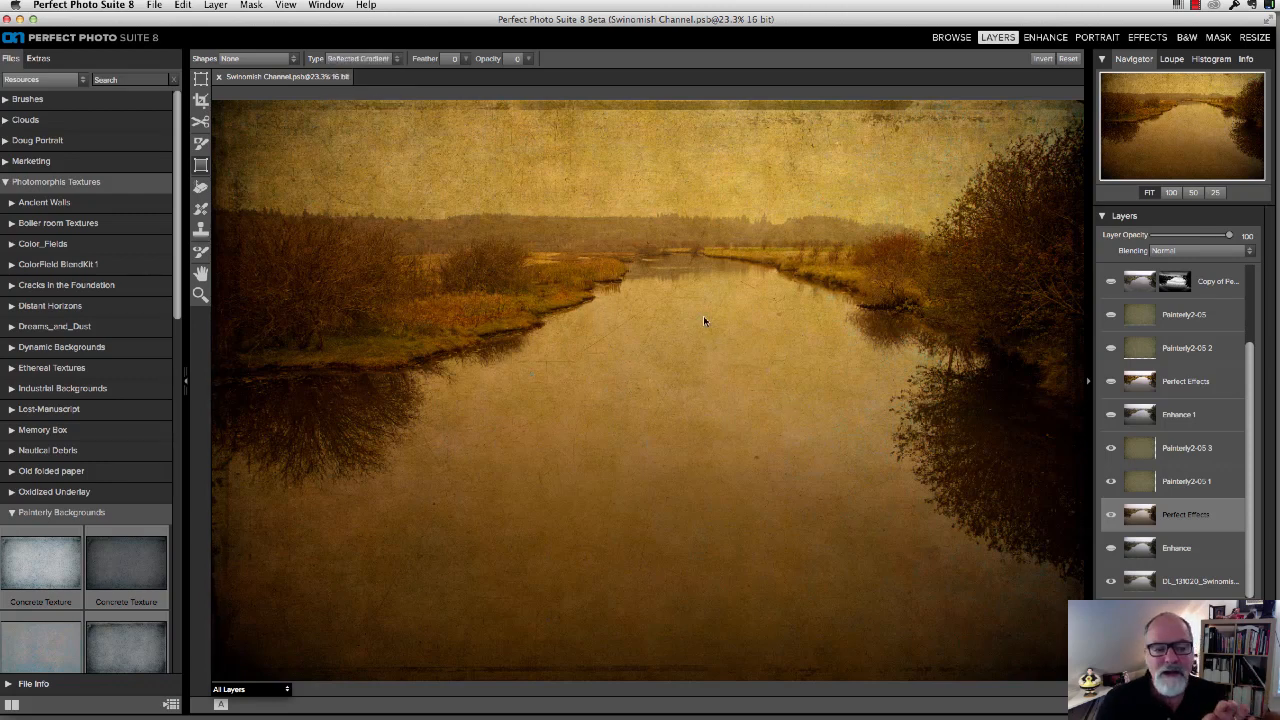
{"action": "left_click", "coordinate": [465, 60]}
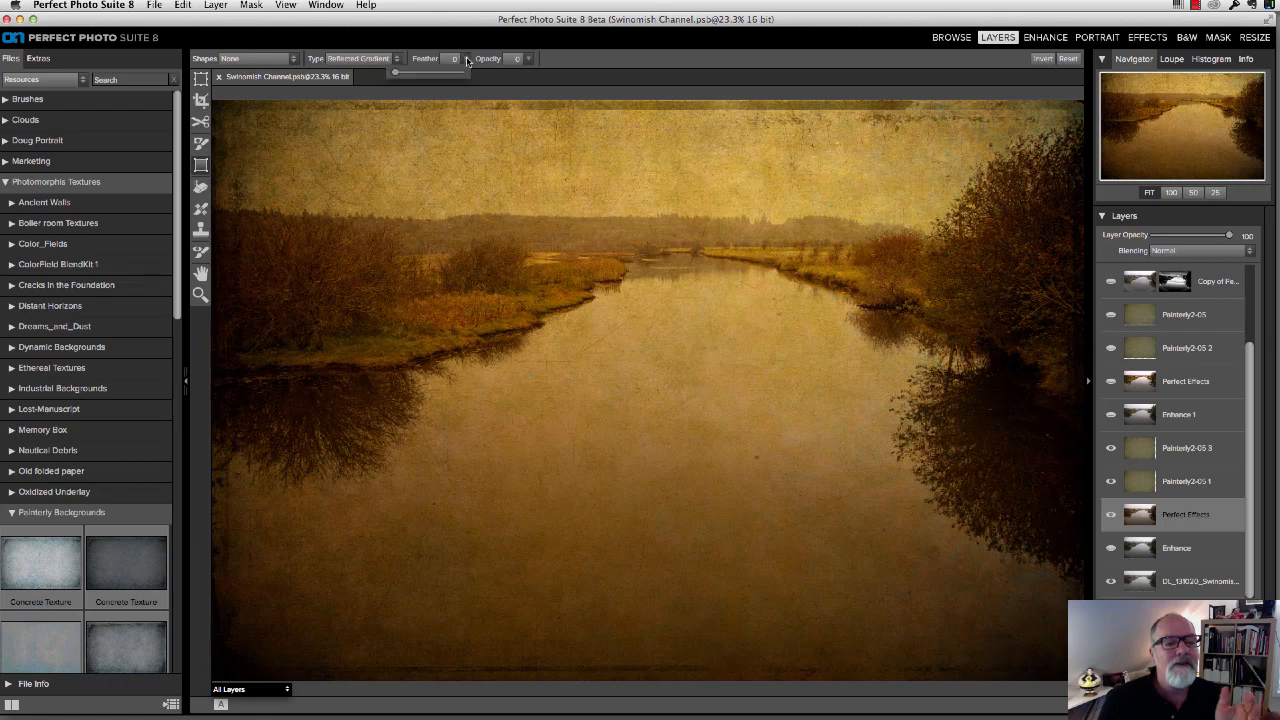
{"action": "left_click", "coordinate": [529, 61]}
{"action": "left_click", "coordinate": [530, 60]}
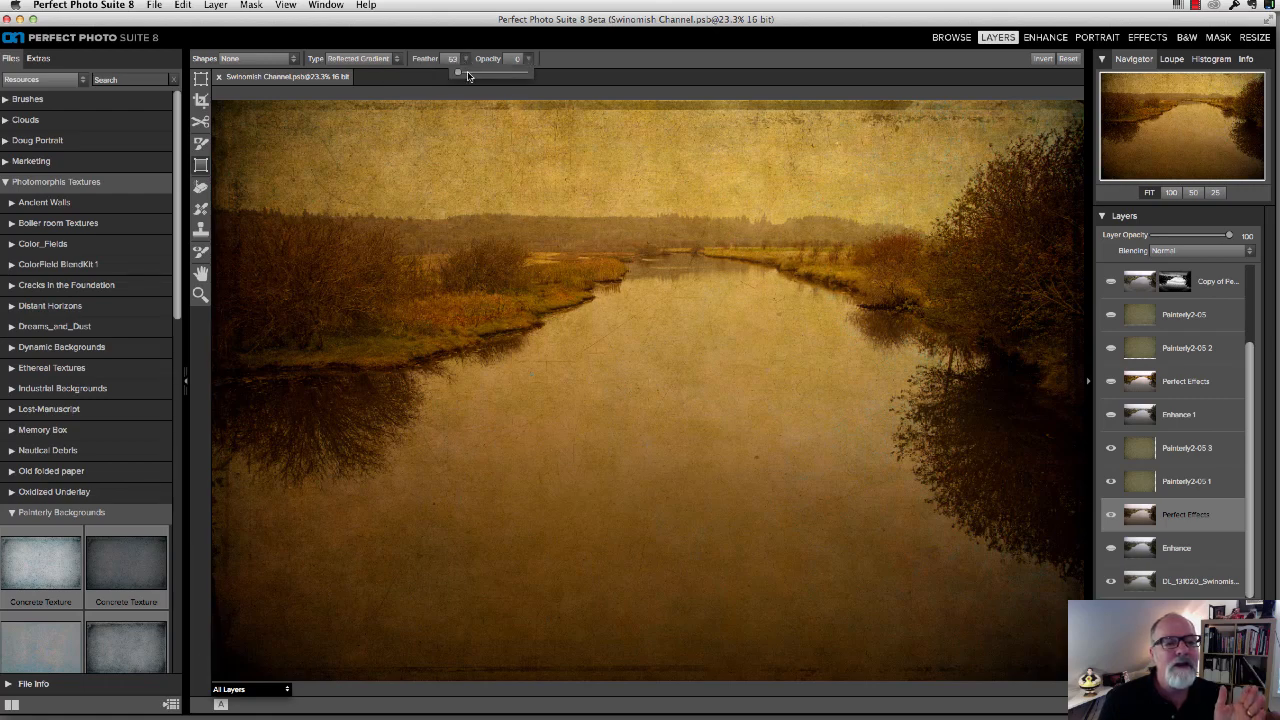
{"action": "left_click", "coordinate": [465, 274]}
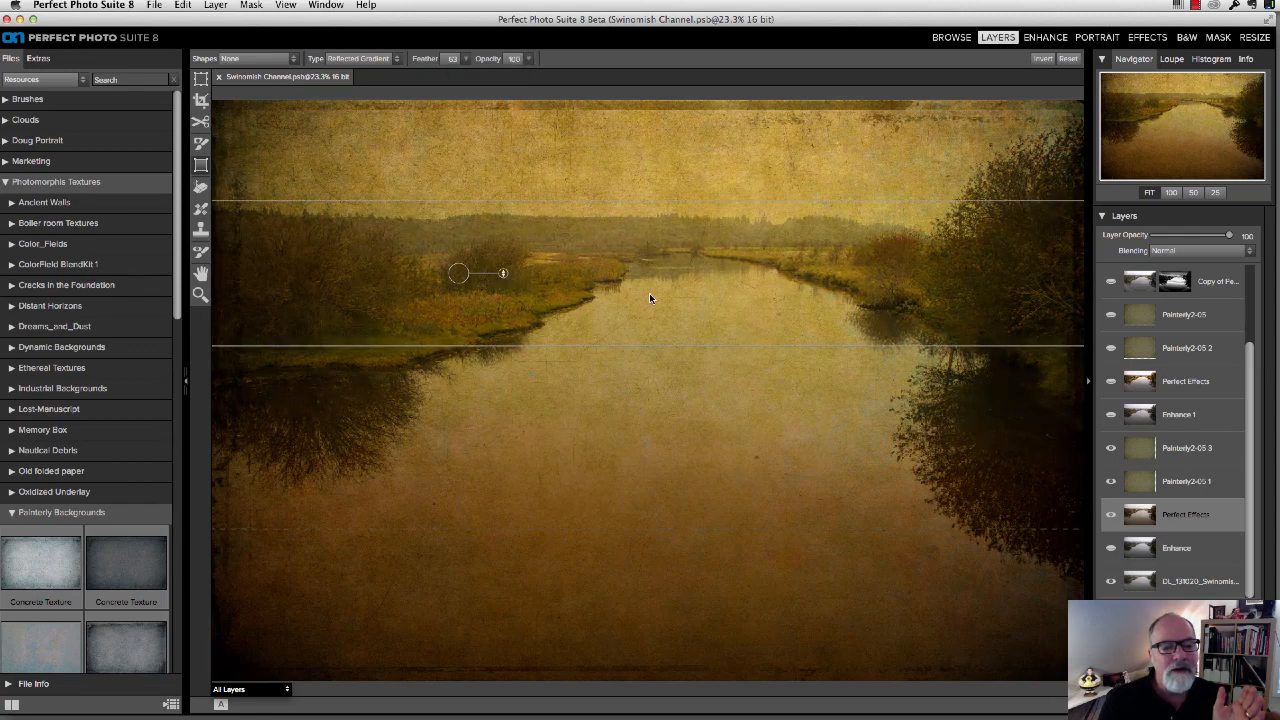
{"action": "left_click_drag", "start_coordinate": [462, 272], "coordinate": [725, 280]}
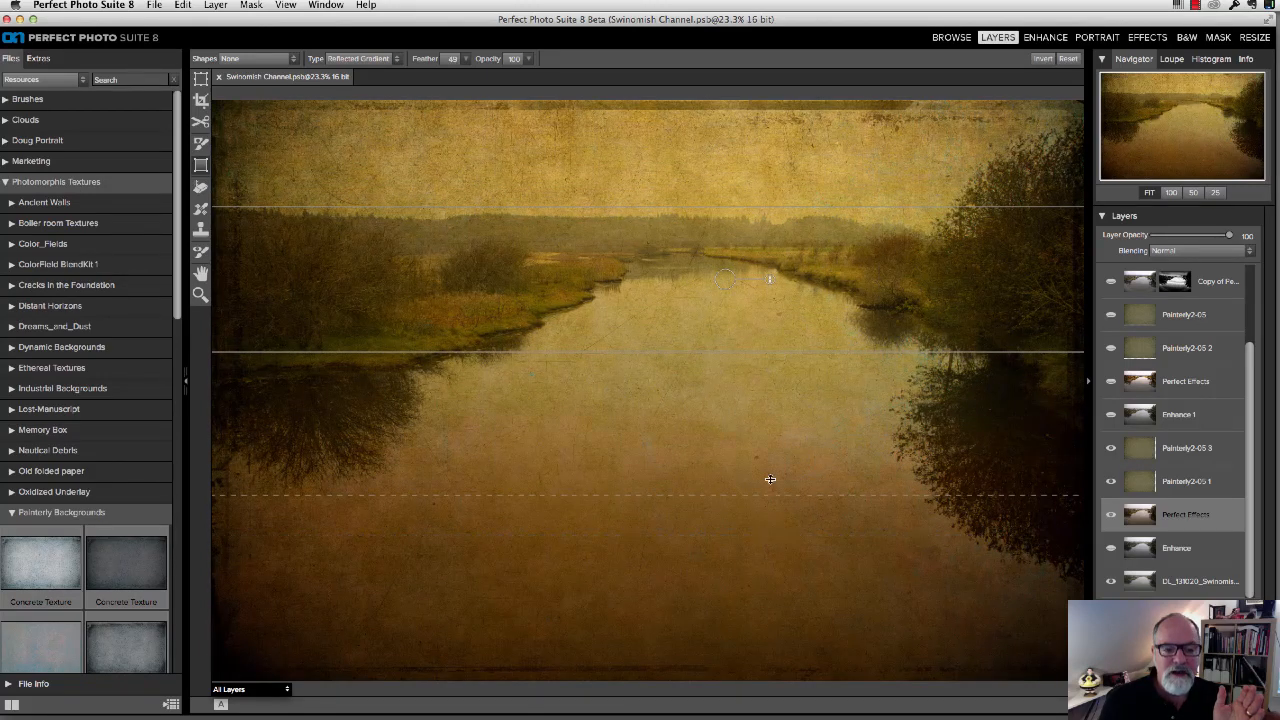
{"action": "left_click_drag", "start_coordinate": [727, 280], "coordinate": [734, 345]}
{"action": "left_click", "coordinate": [1043, 60]}
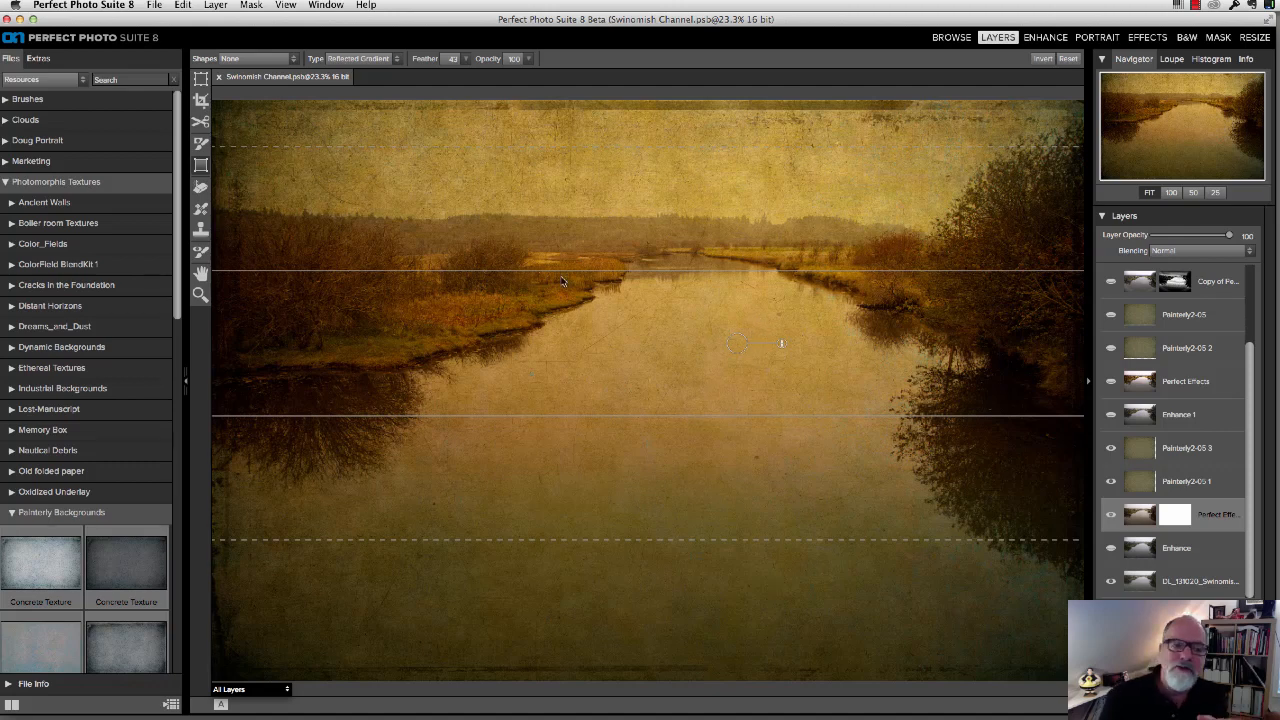
Try the mask as an inverted radial ellipse centred on the river, and reset the layer's mask
{"action": "left_click", "coordinate": [380, 62]}
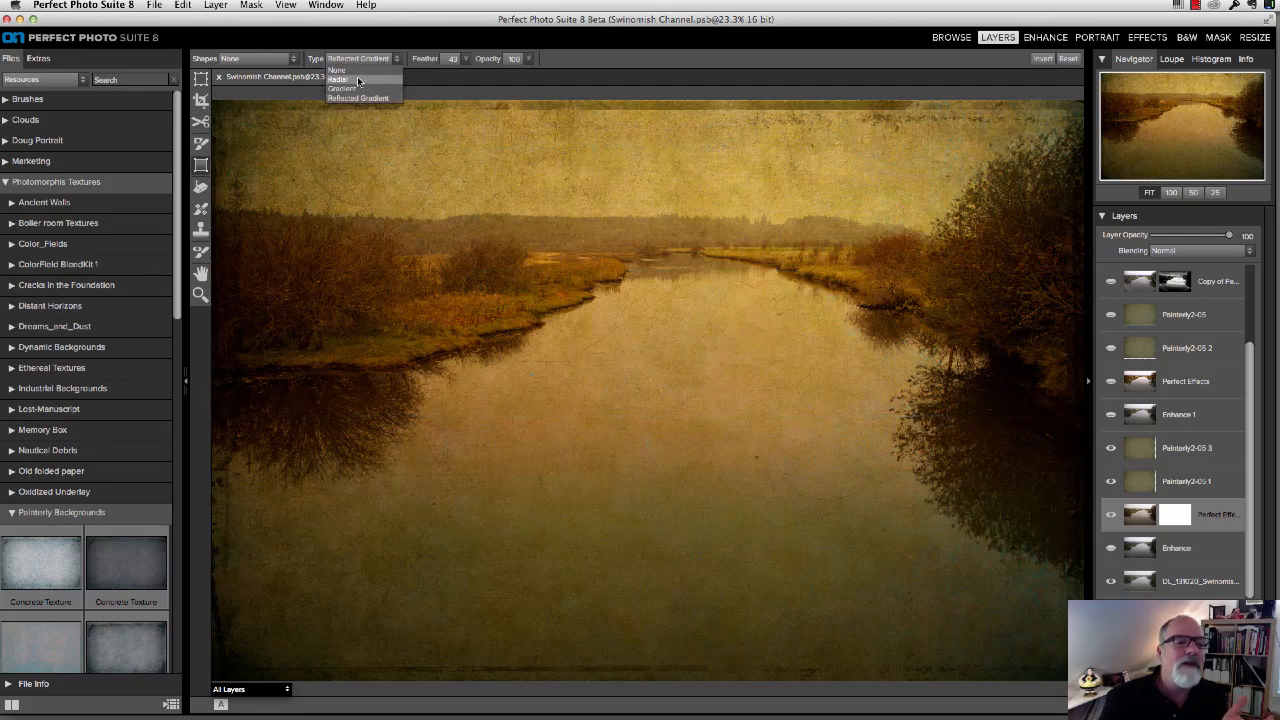
{"action": "left_click", "coordinate": [357, 76]}
{"action": "mouse_move", "coordinate": [737, 270]}
{"action": "left_mouse_down"}
{"action": "mouse_move", "coordinate": [737, 229]}
{"action": "mouse_move", "coordinate": [737, 259]}
{"action": "left_mouse_up"}
{"action": "left_click_drag", "start_coordinate": [628, 344], "coordinate": [544, 344]}
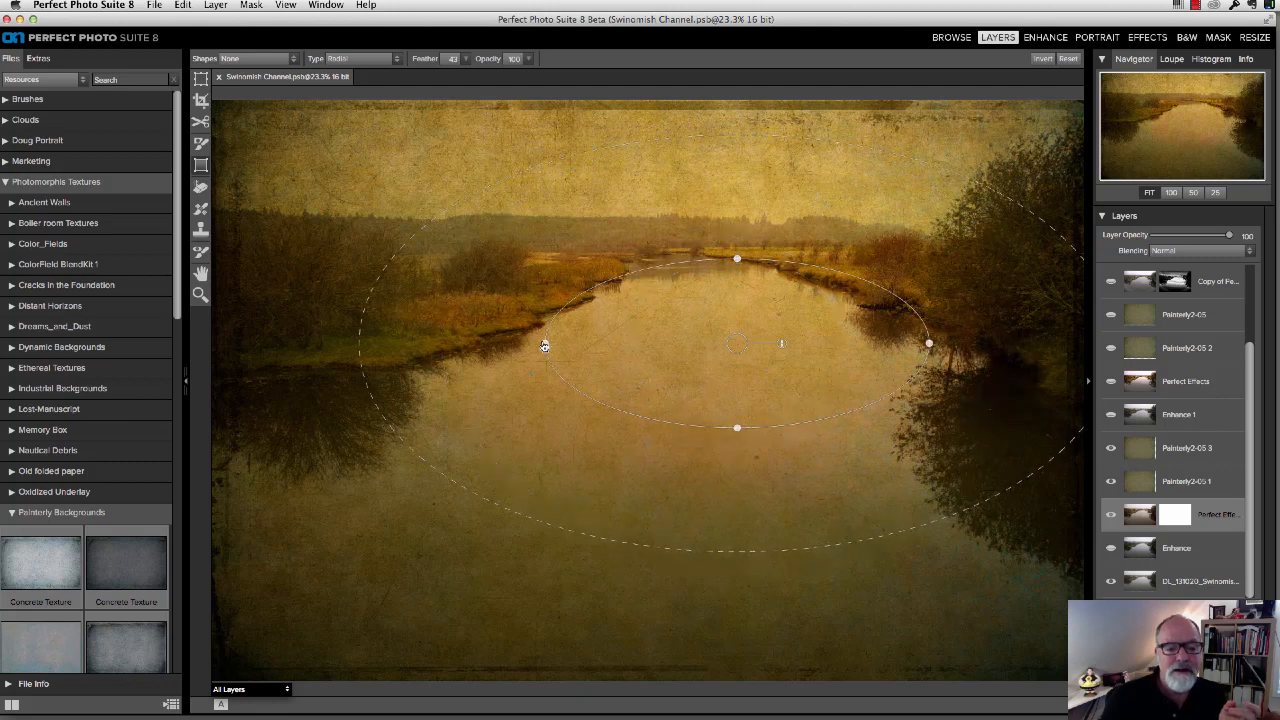
{"action": "left_click_drag", "start_coordinate": [737, 344], "coordinate": [661, 368]}
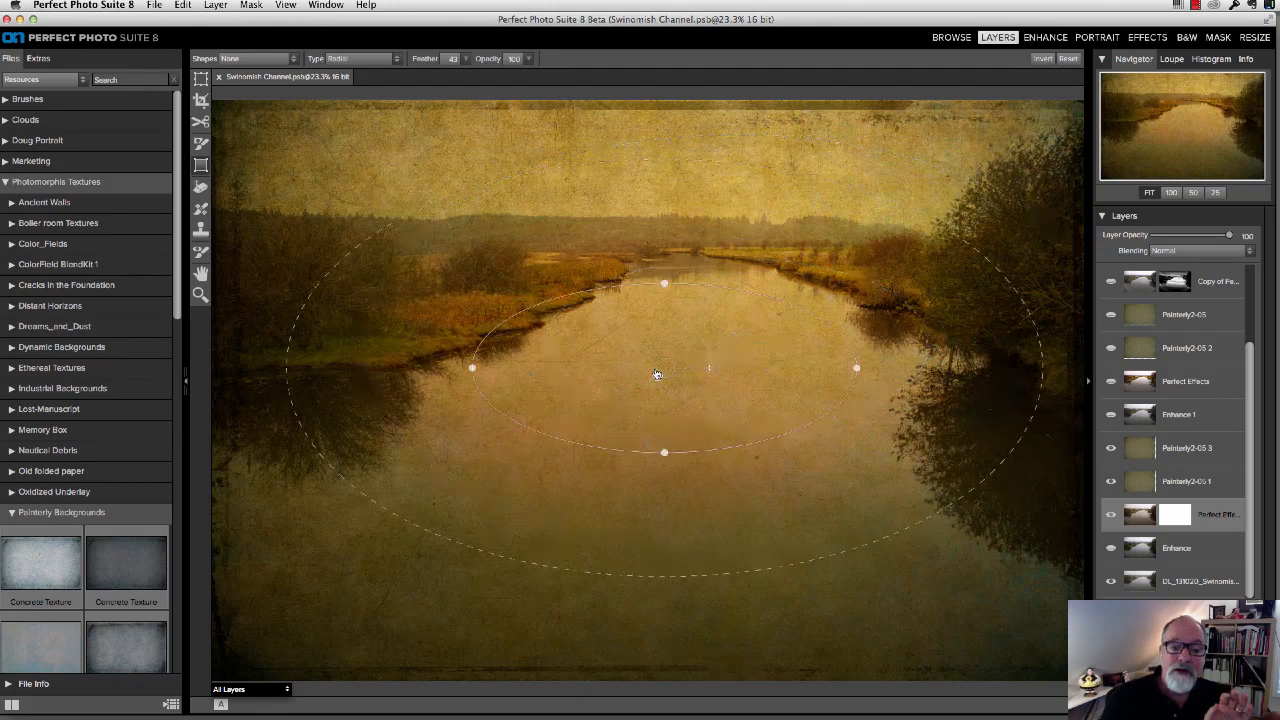
{"action": "left_click", "coordinate": [1043, 58]}
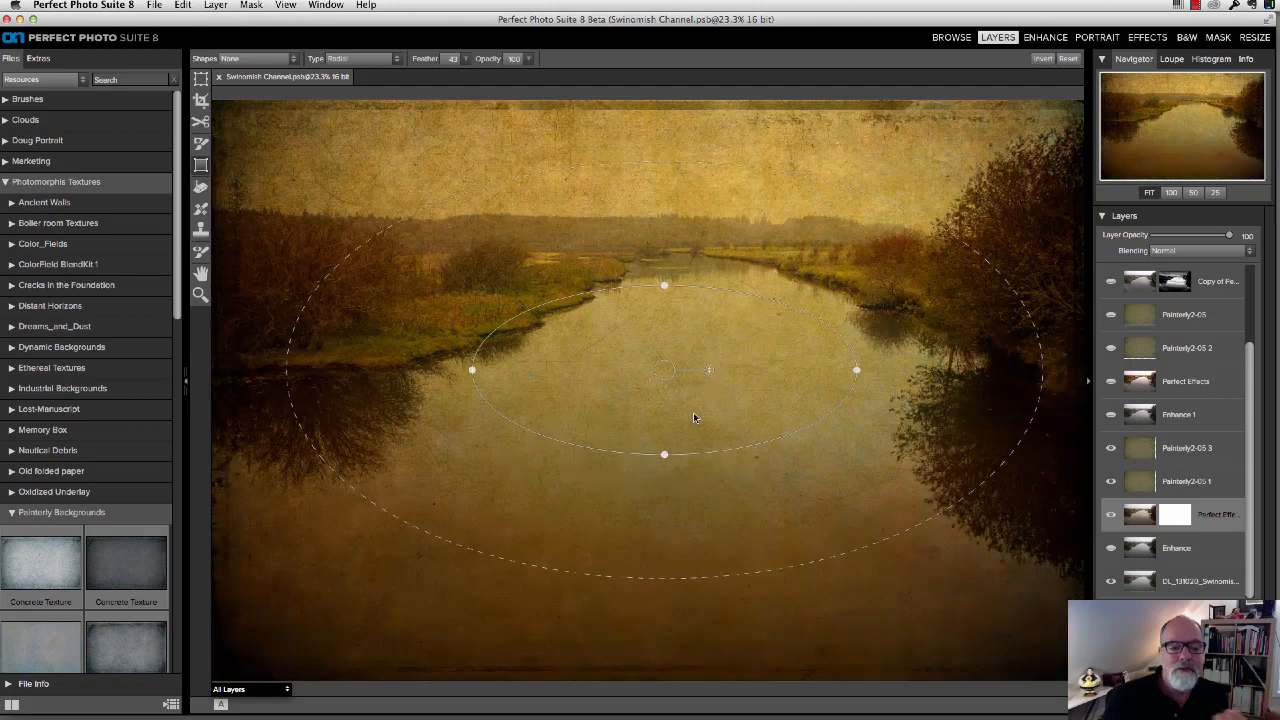
{"action": "left_click_drag", "start_coordinate": [657, 455], "coordinate": [664, 430]}
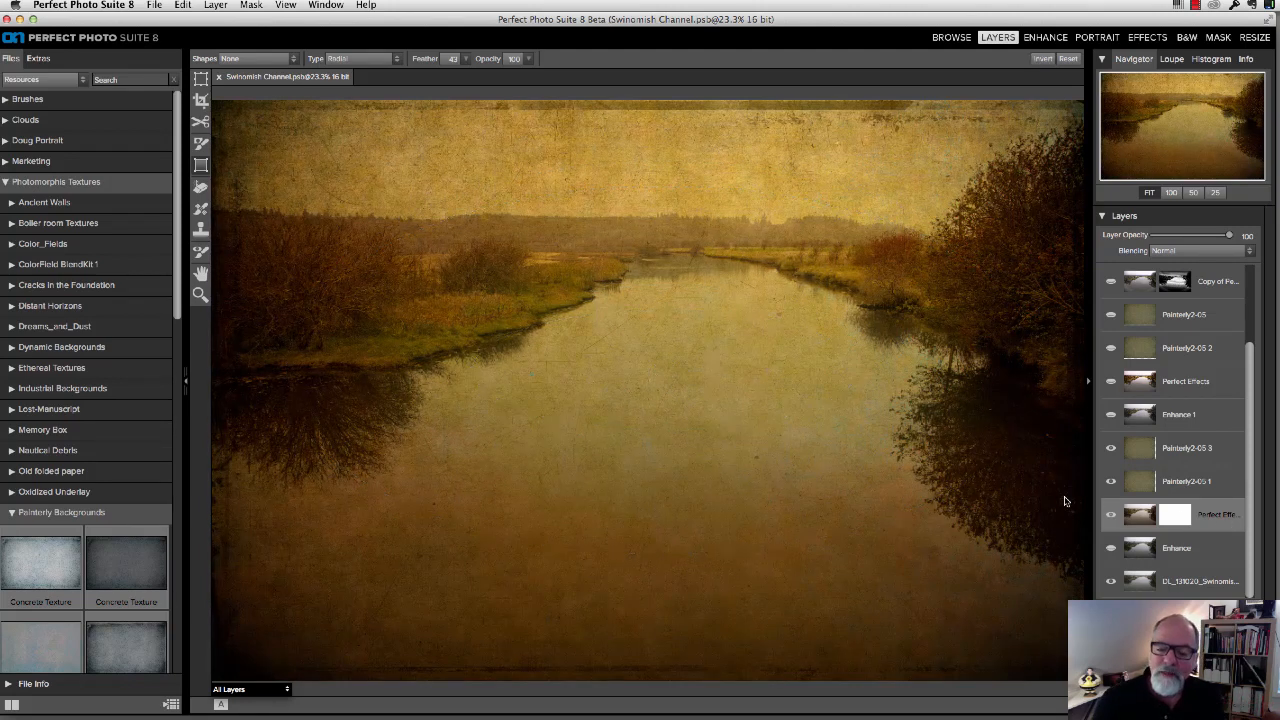
{"action": "left_click", "coordinate": [1068, 58]}
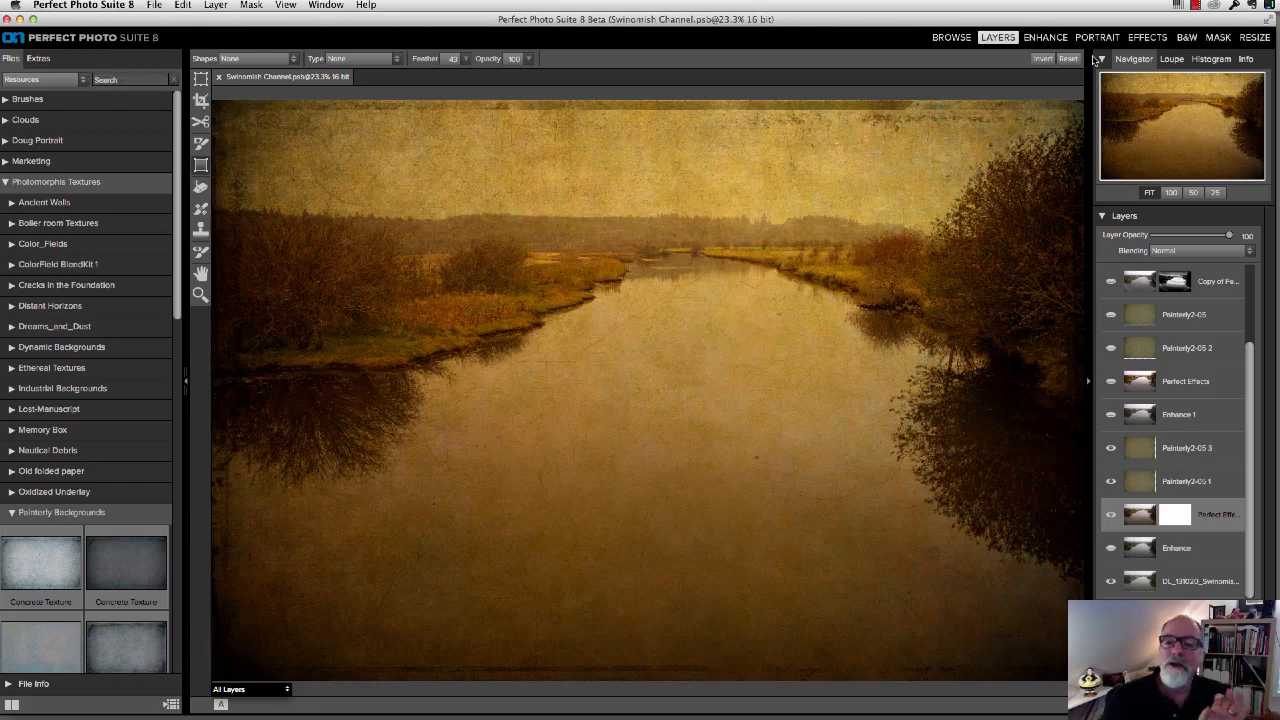
Open the new Perfect Effects layer in the Effects module and display the Photomorphis Modern Classic presets
{"action": "left_click", "coordinate": [1151, 40]}
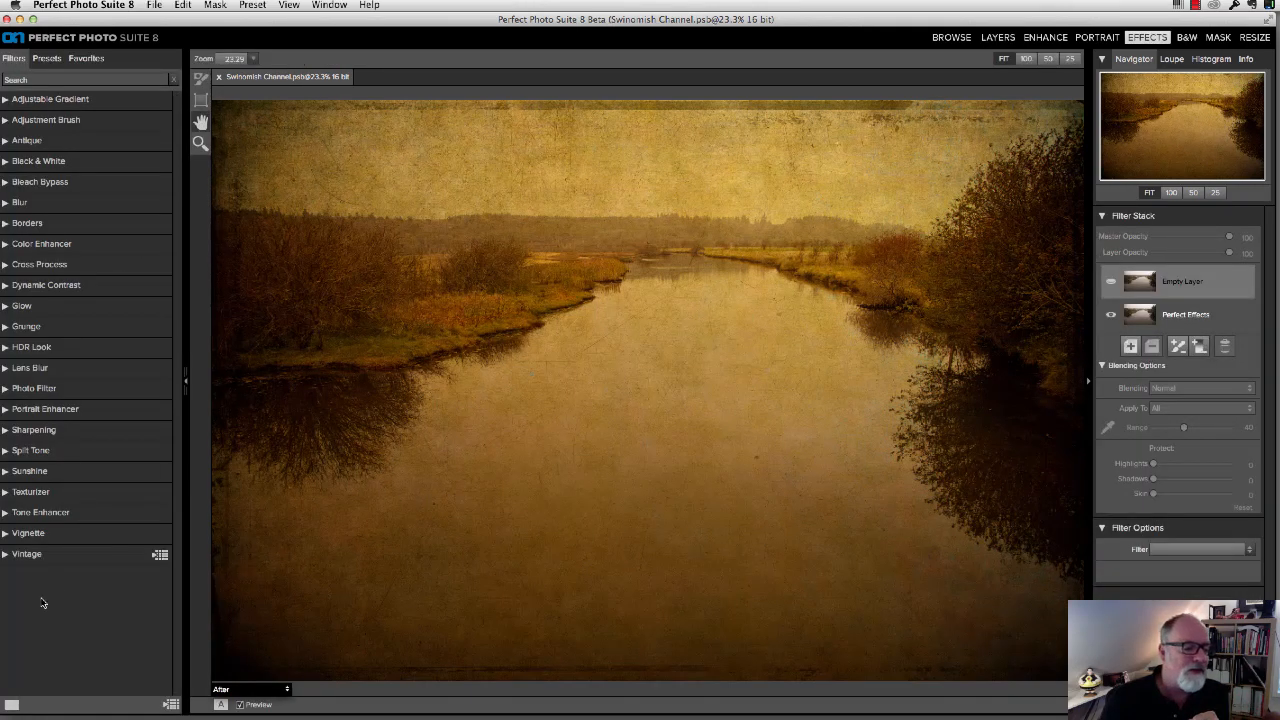
{"action": "left_click", "coordinate": [47, 58]}
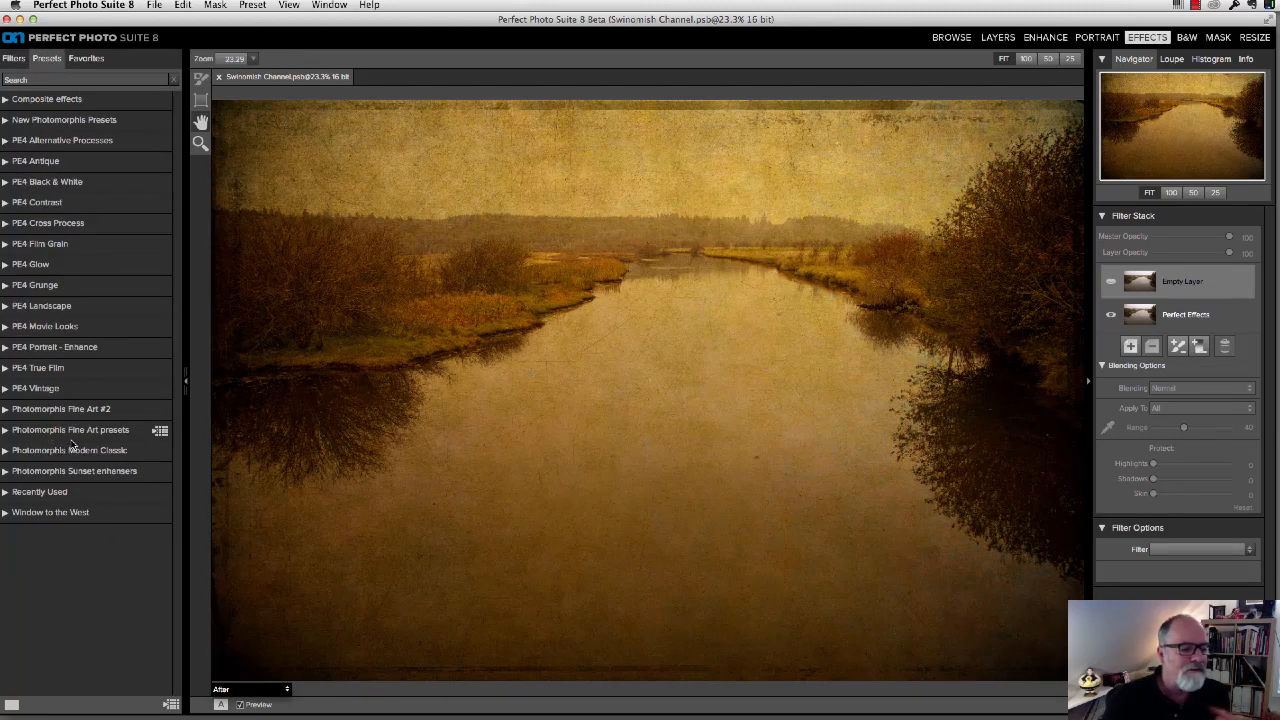
{"action": "left_click", "coordinate": [6, 452]}
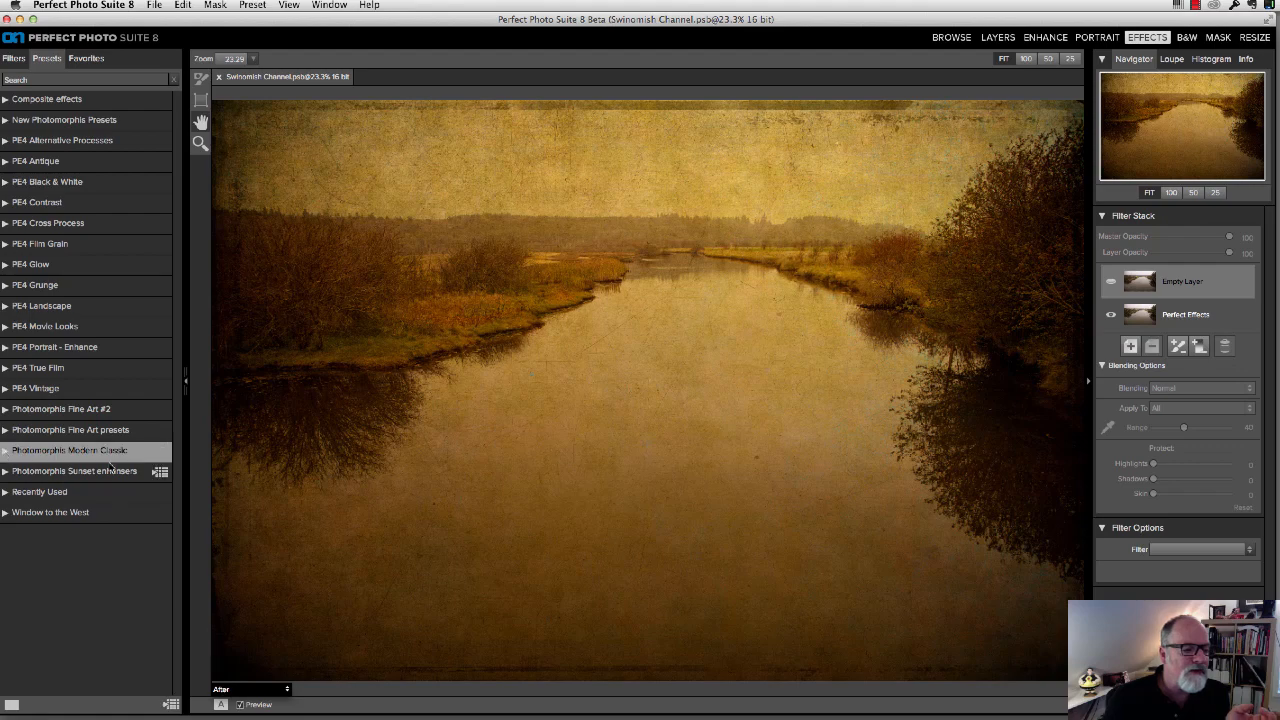